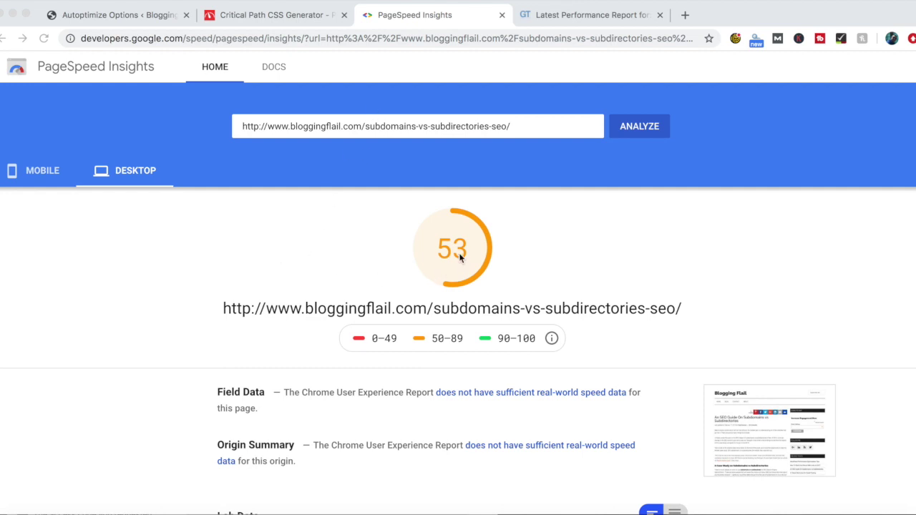
Switch PageSpeed Insights to the mobile results for the subdomains-vs-subdirectories post
click(41, 170)
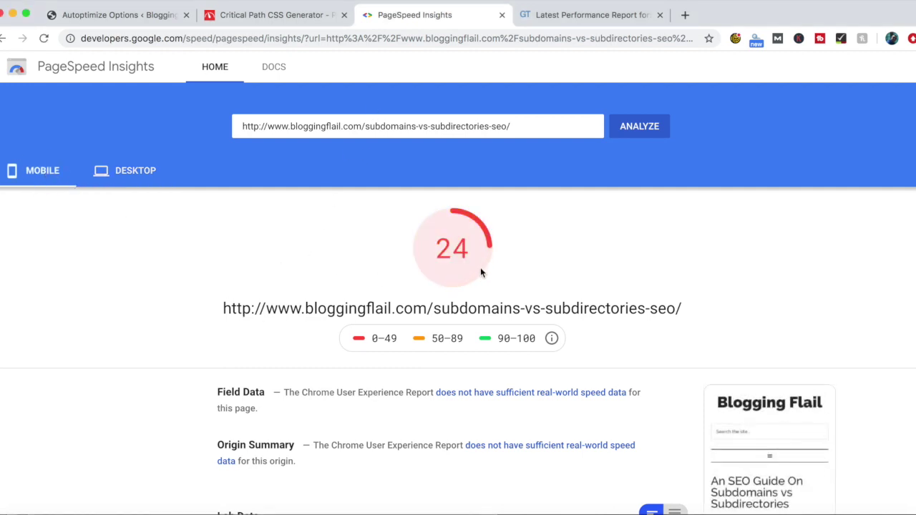
Expand 'Eliminate render-blocking resources' to list the blocking files, then move to GTmetrix
scroll(472, 314, down, 3)
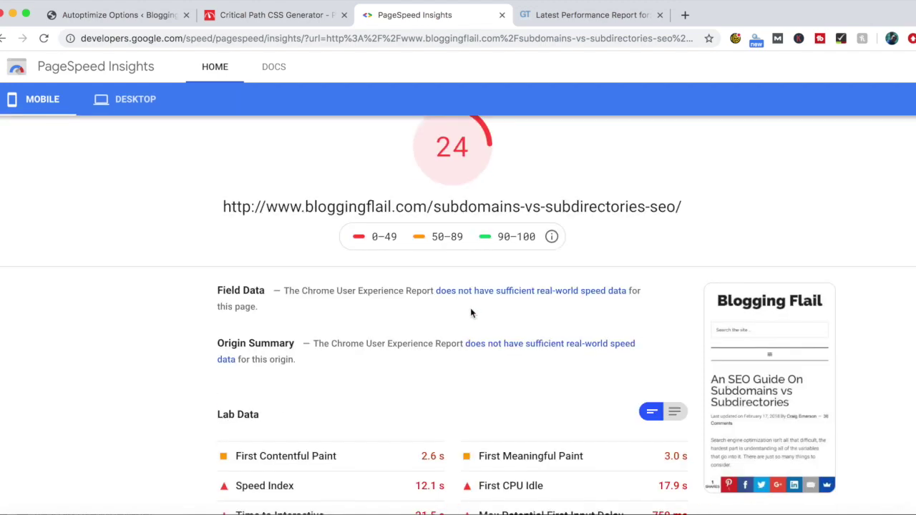
scroll(470, 313, down, 12)
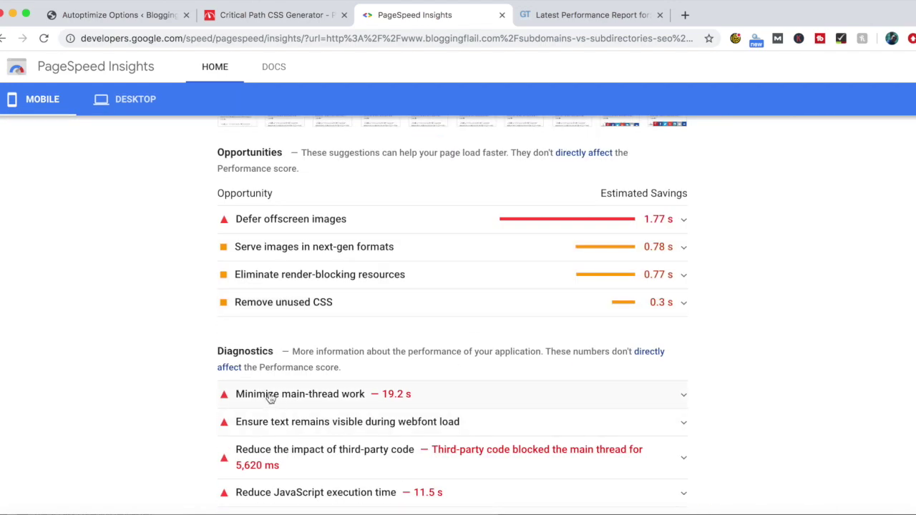
click(683, 277)
scroll(718, 347, down, 1)
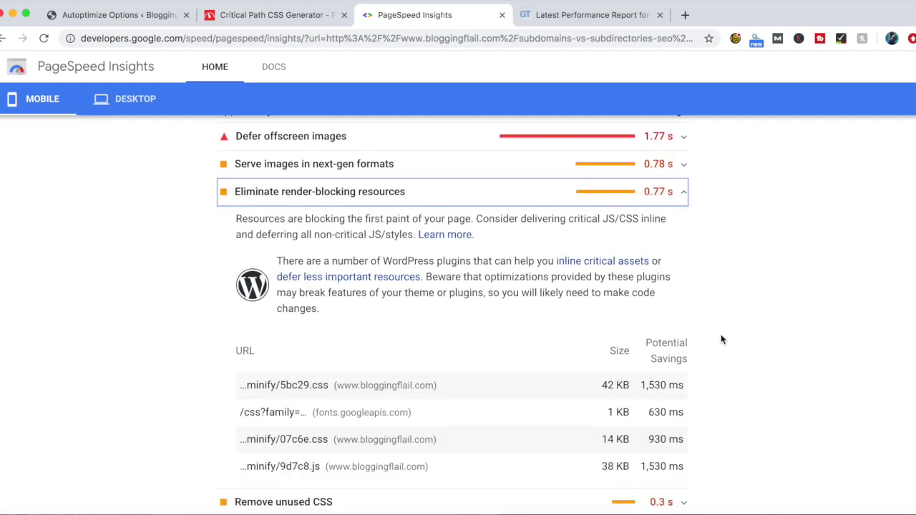
scroll(720, 340, down, 1)
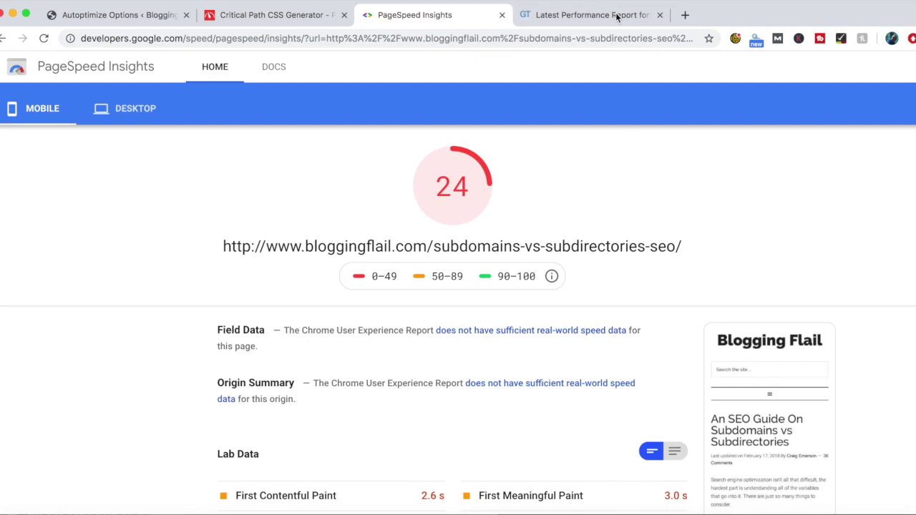
click(617, 16)
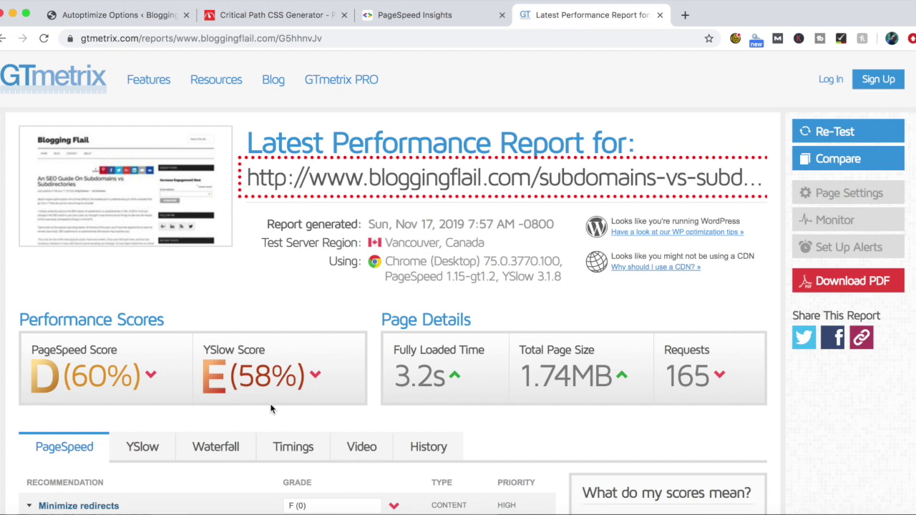
Go to the Autoptimize settings page in WordPress admin
click(93, 16)
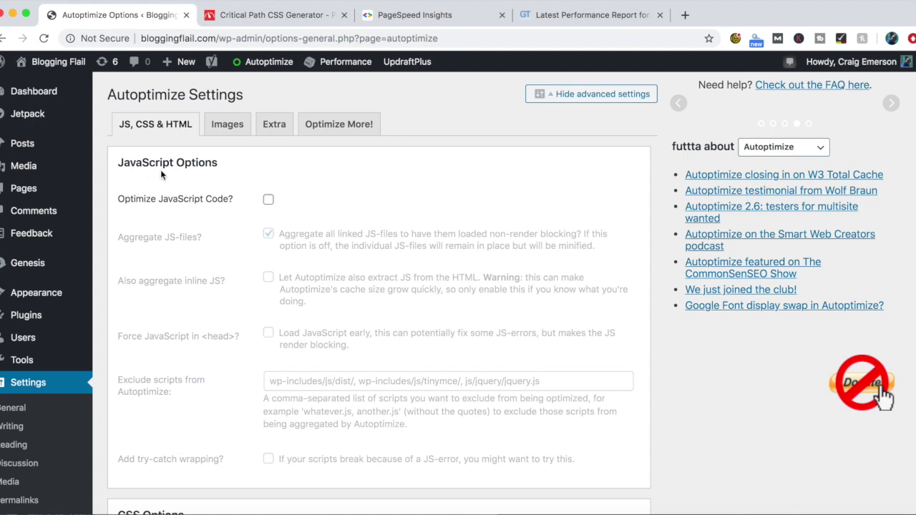
Review all the JS, CSS & HTML options, then enable Optimize JavaScript Code
scroll(161, 175, down, 10)
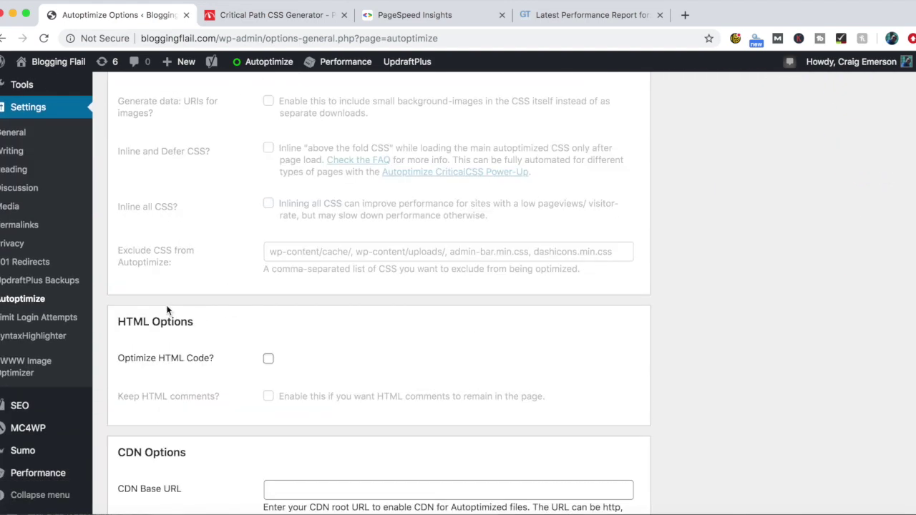
scroll(166, 310, down, 2)
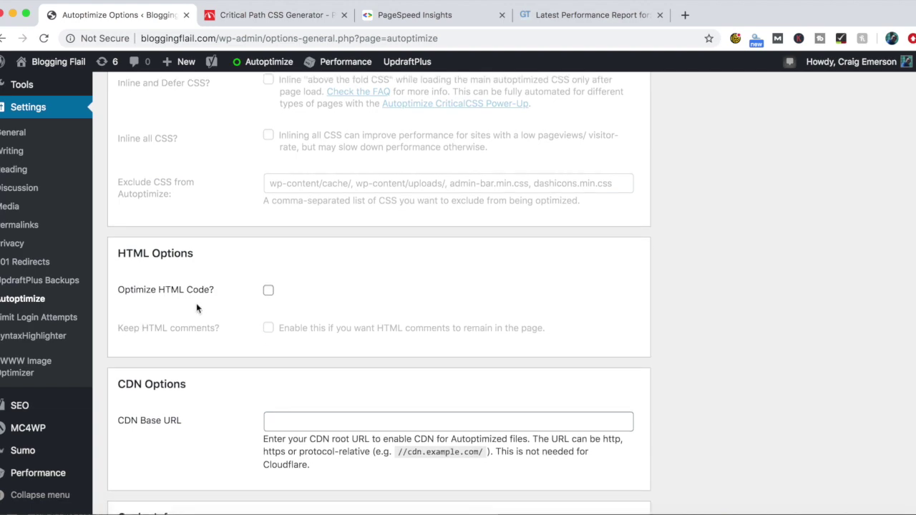
scroll(199, 315, down, 2)
scroll(204, 322, down, 2)
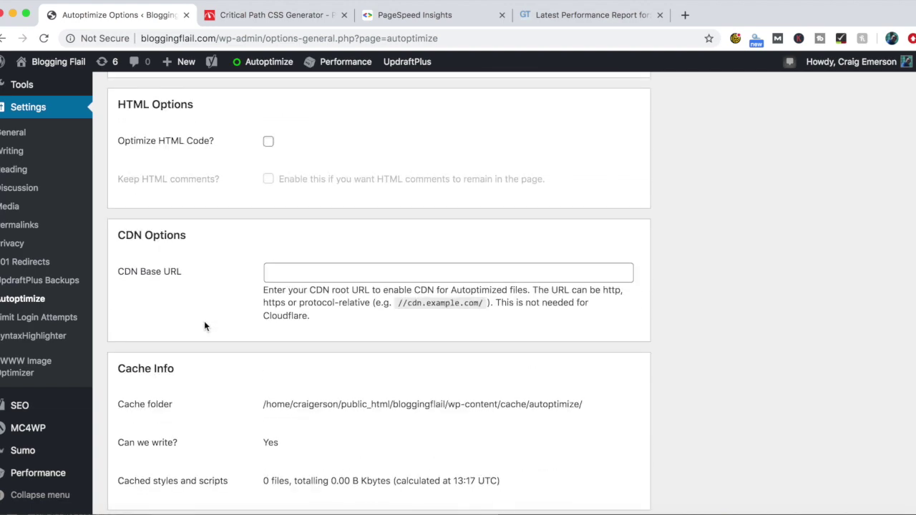
scroll(204, 326, down, 8)
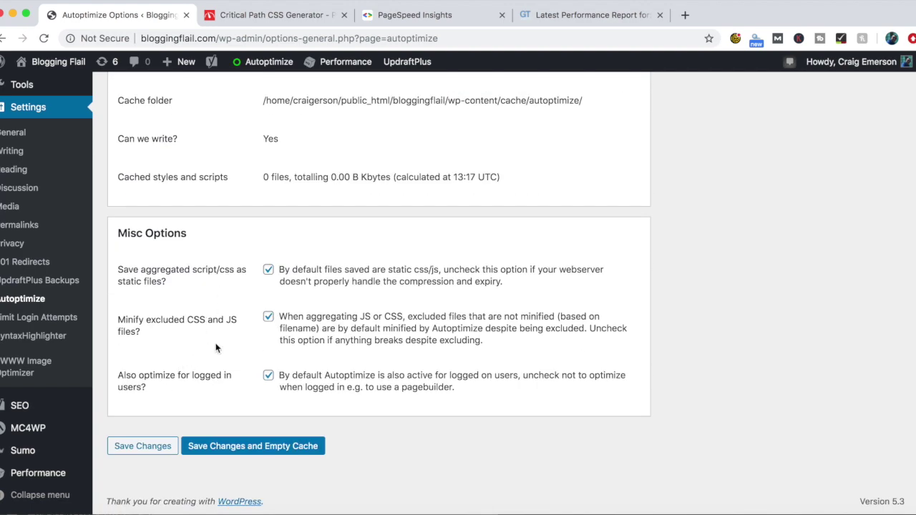
scroll(216, 347, up, 20)
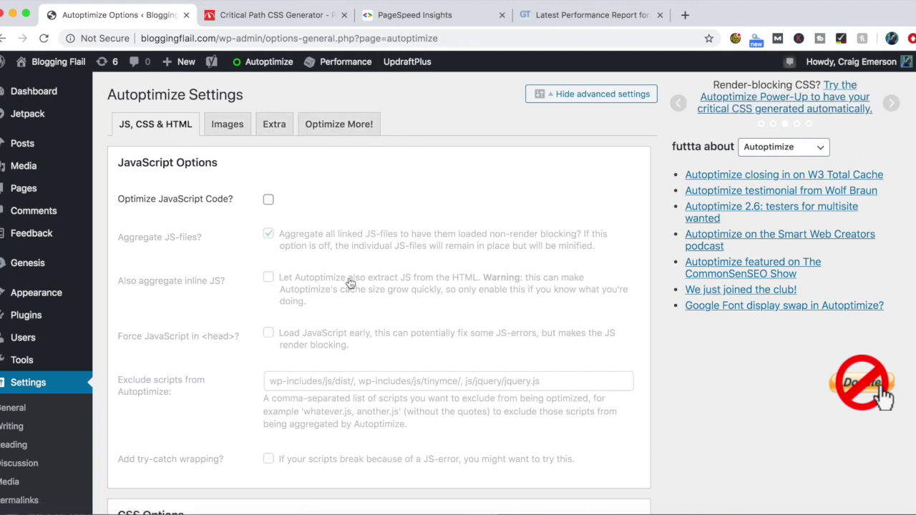
click(268, 201)
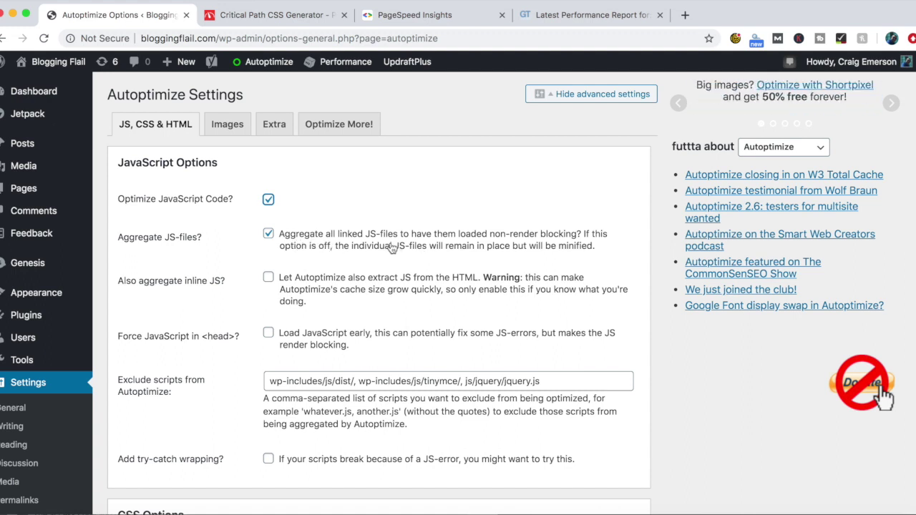
Enable Optimize CSS Code and Optimize HTML Code, leaving Inline and Defer CSS unchecked
scroll(372, 318, down, 1)
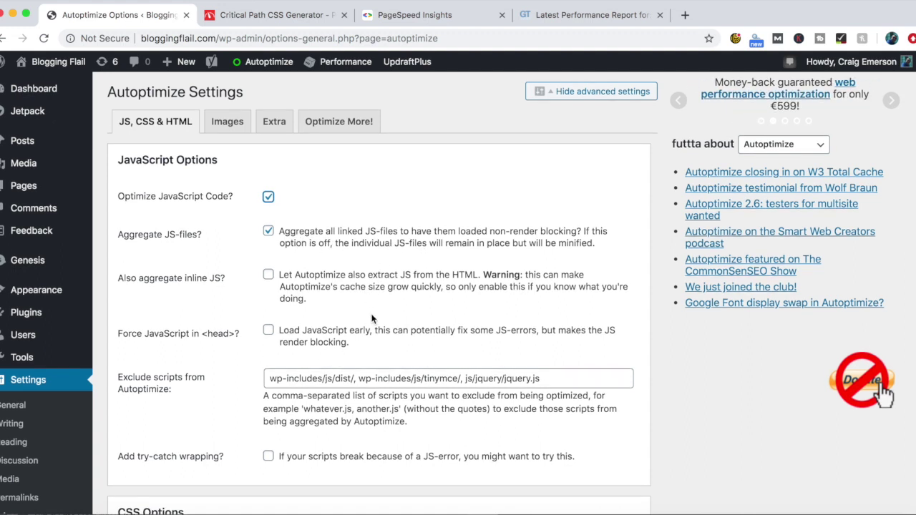
scroll(371, 318, down, 7)
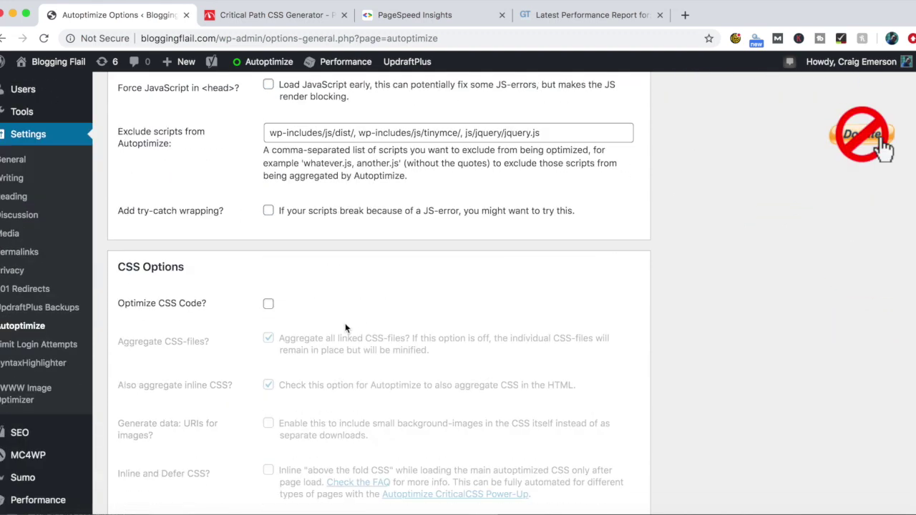
click(269, 305)
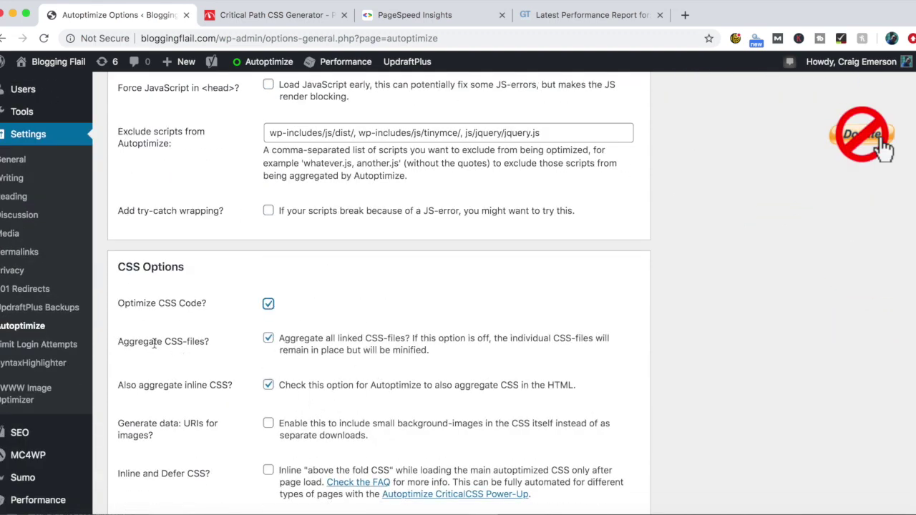
scroll(257, 352, down, 2)
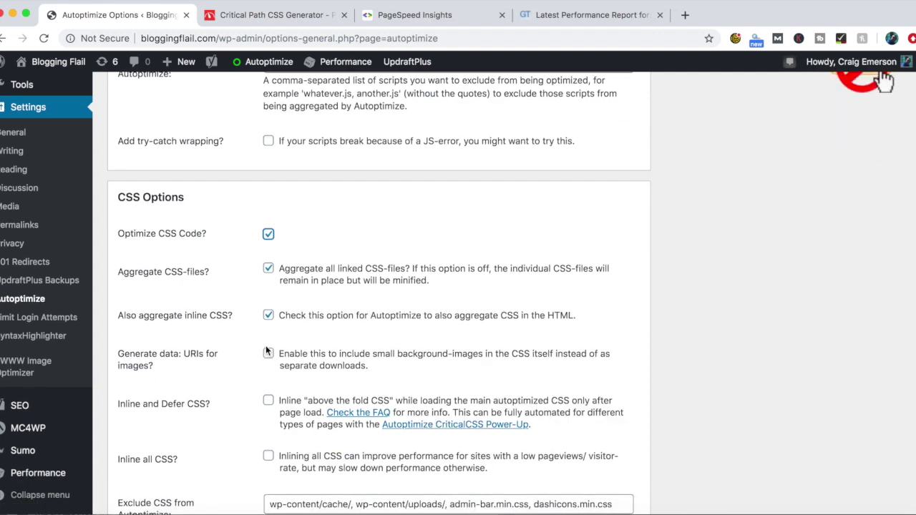
scroll(266, 351, down, 3)
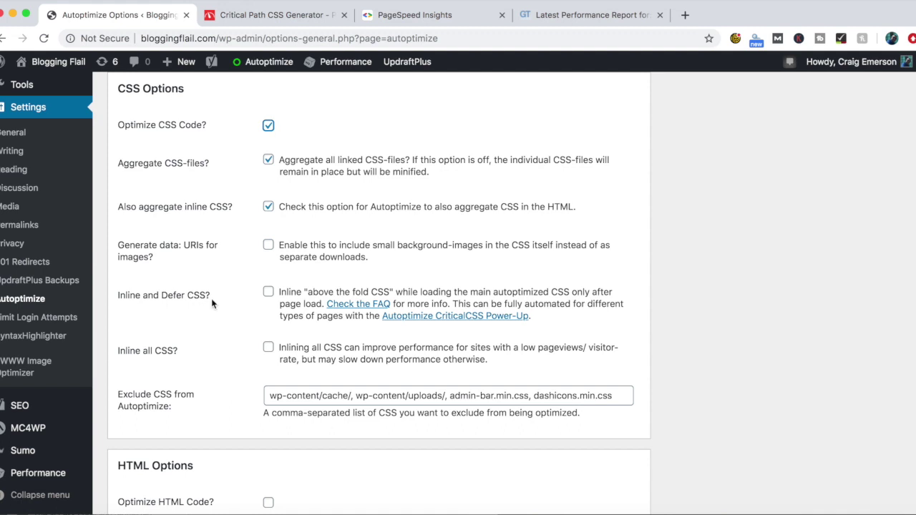
scroll(290, 341, down, 2)
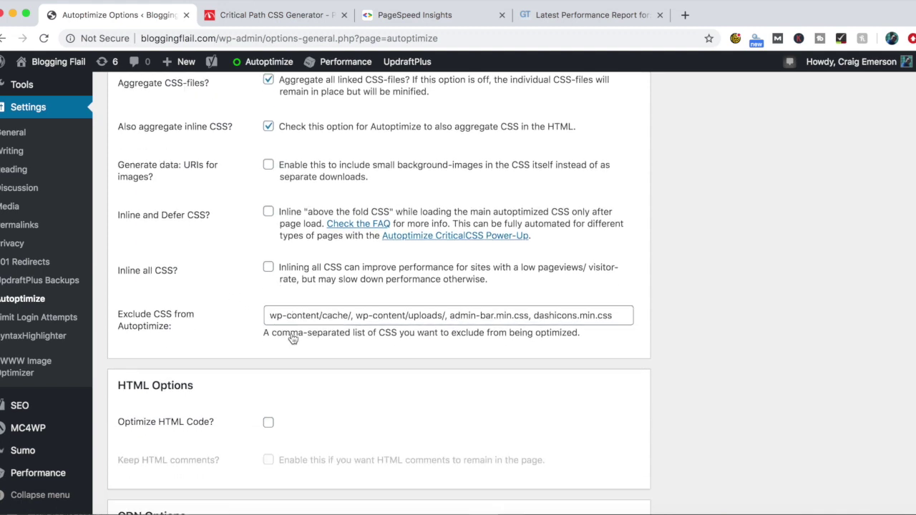
click(269, 400)
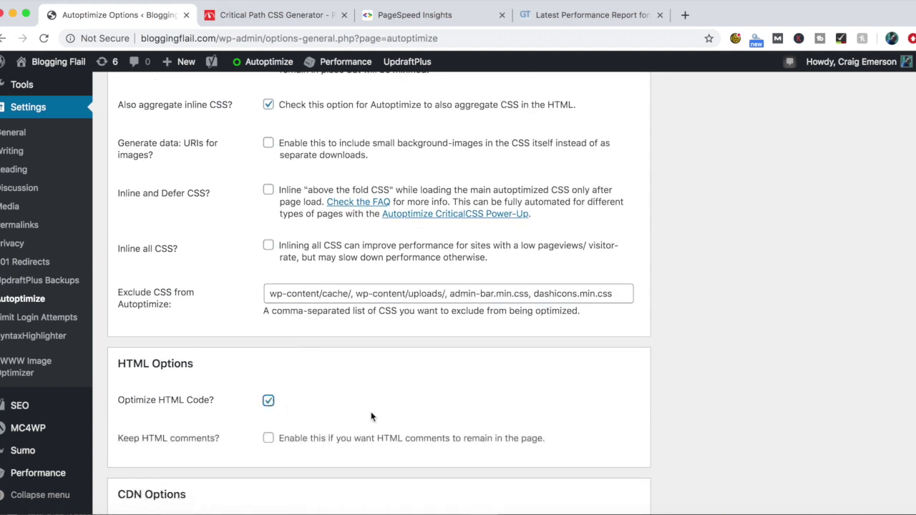
scroll(395, 421, up, 2)
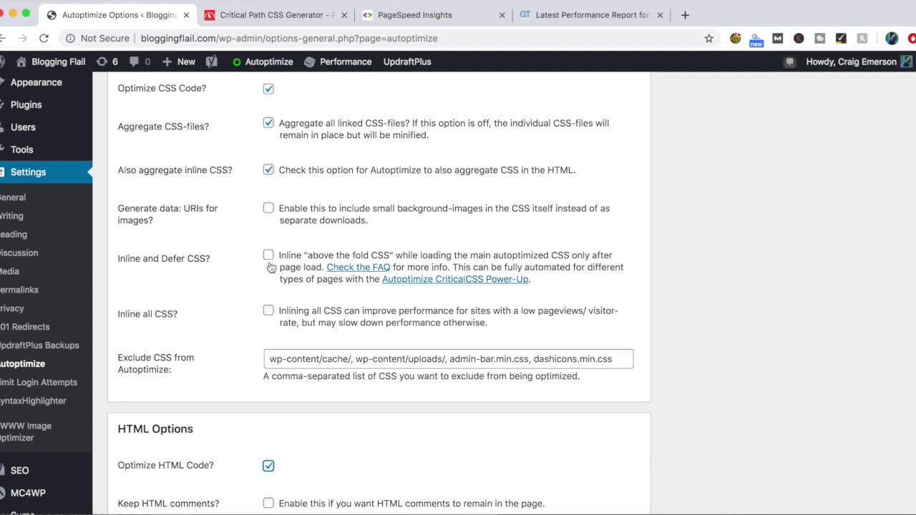
scroll(271, 266, down, 1)
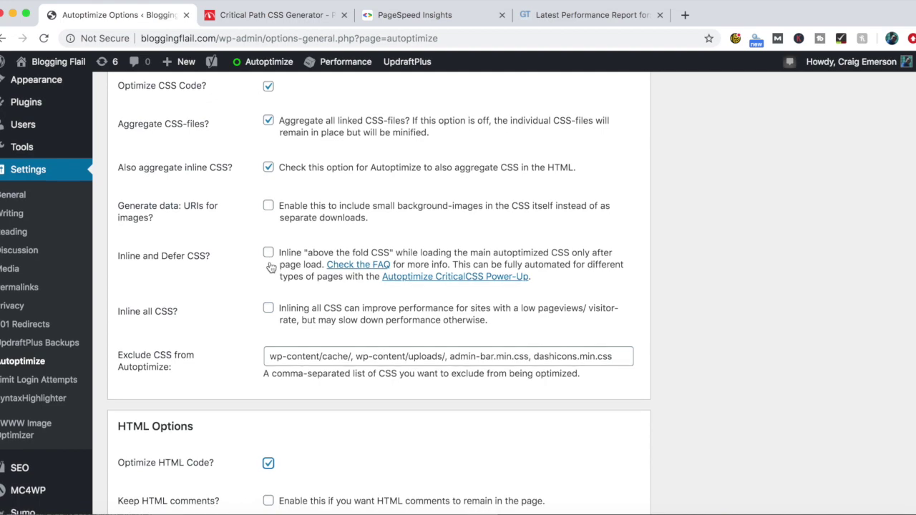
scroll(270, 267, down, 10)
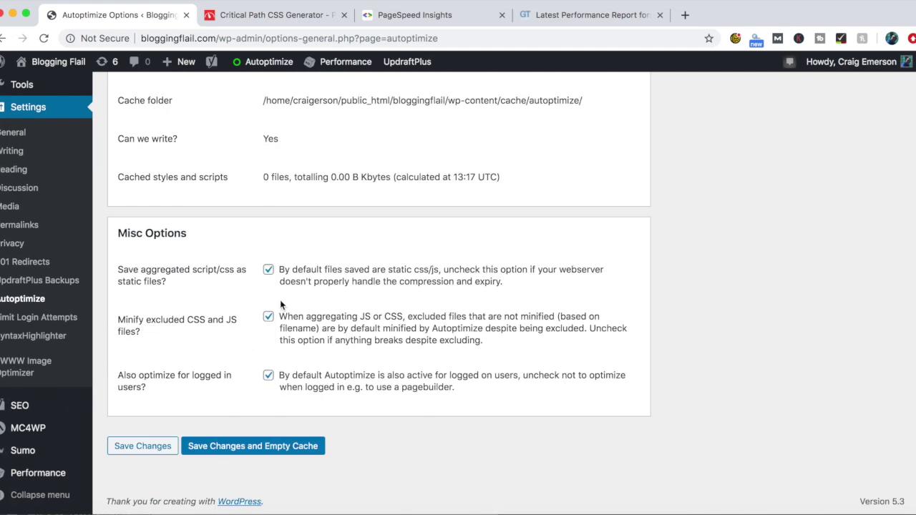
Save Changes and Empty Cache, purge all caches from Performance, and return to PageSpeed Insights
click(264, 452)
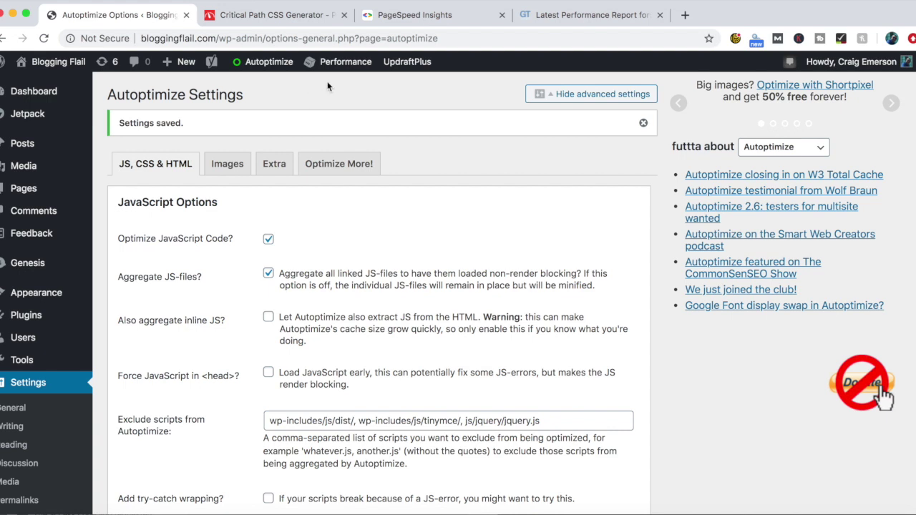
mouse_move(336, 62)
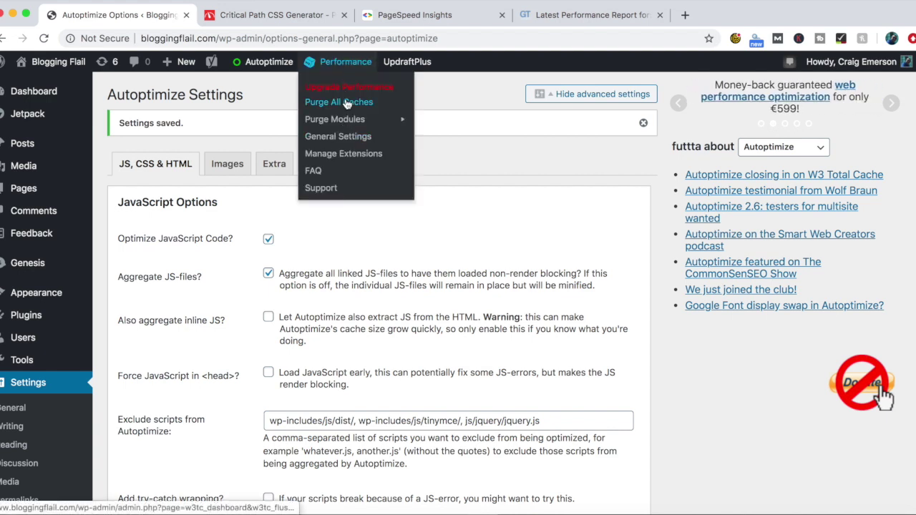
click(349, 152)
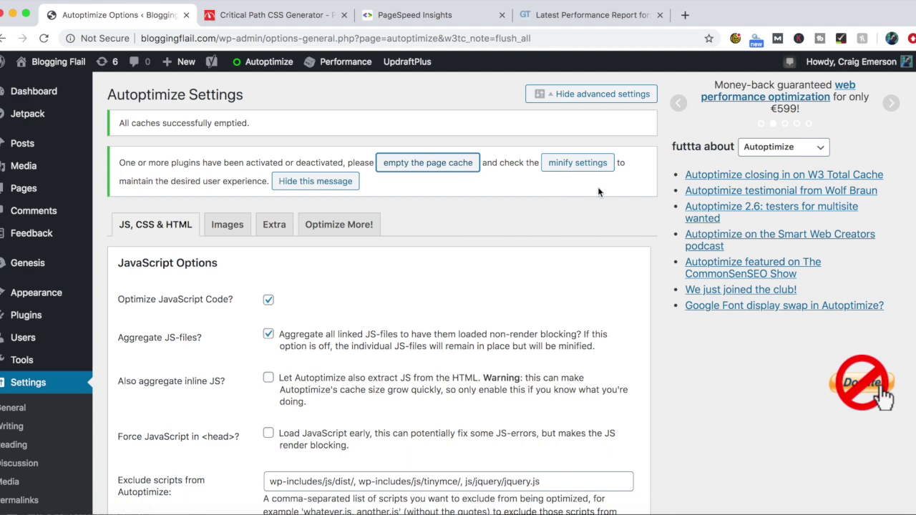
click(433, 16)
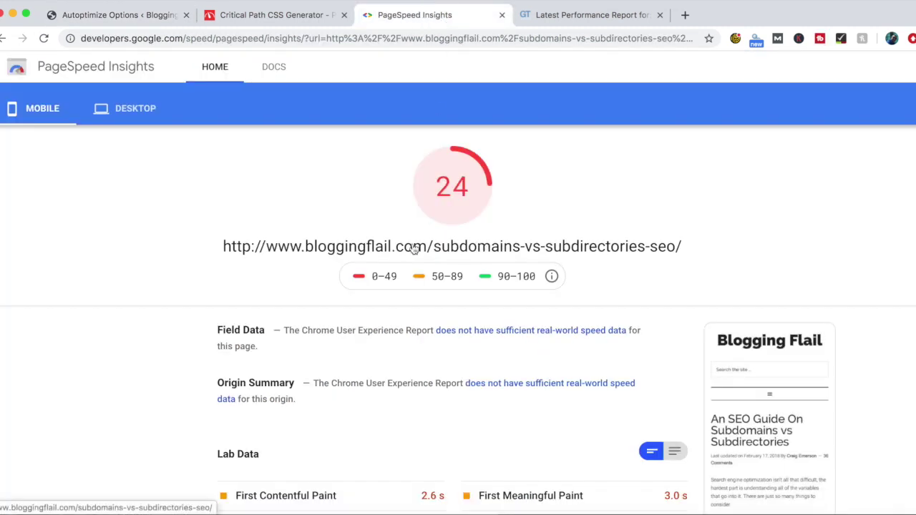
Rerun the PageSpeed analysis of the post and compare its desktop and mobile results
scroll(343, 222, up, 2)
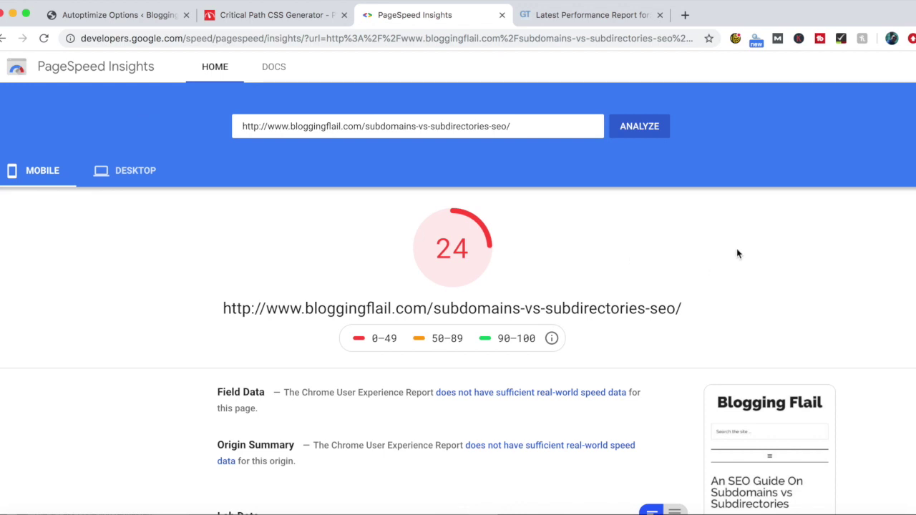
click(644, 129)
click(140, 172)
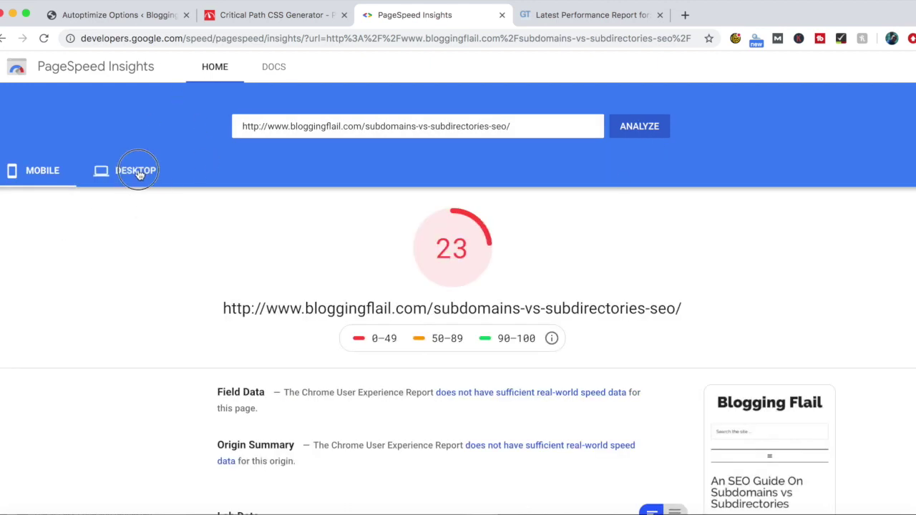
click(60, 172)
scroll(316, 230, down, 1)
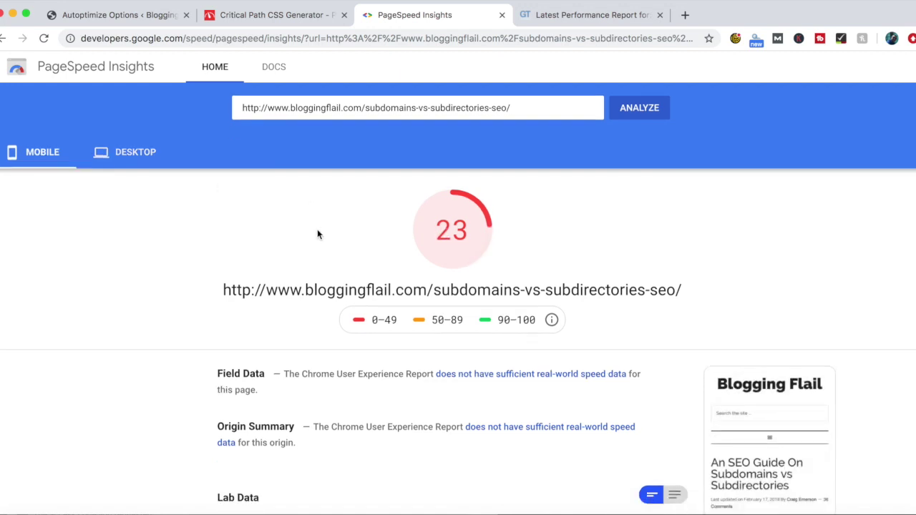
scroll(318, 234, down, 1)
scroll(318, 234, up, 2)
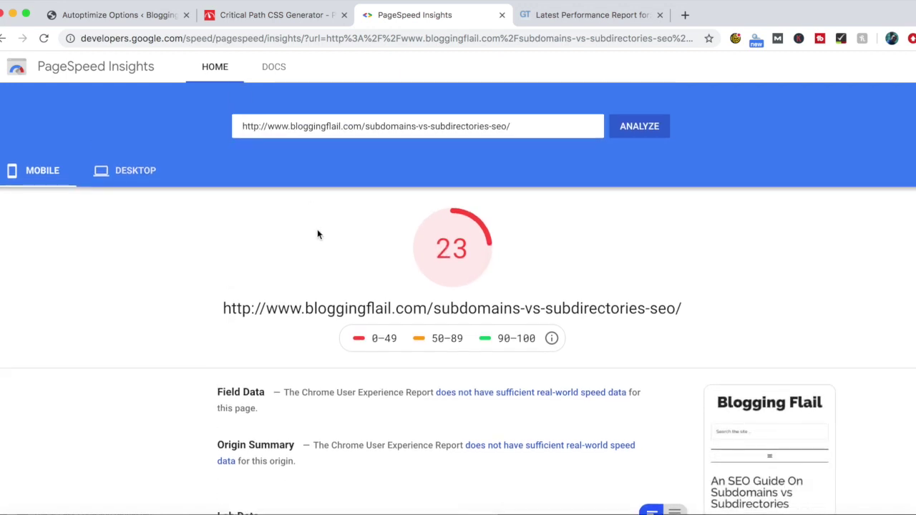
Analyze the post again, confirming desktop 58 and mobile 24, then go to GTmetrix
click(635, 128)
click(643, 129)
click(136, 170)
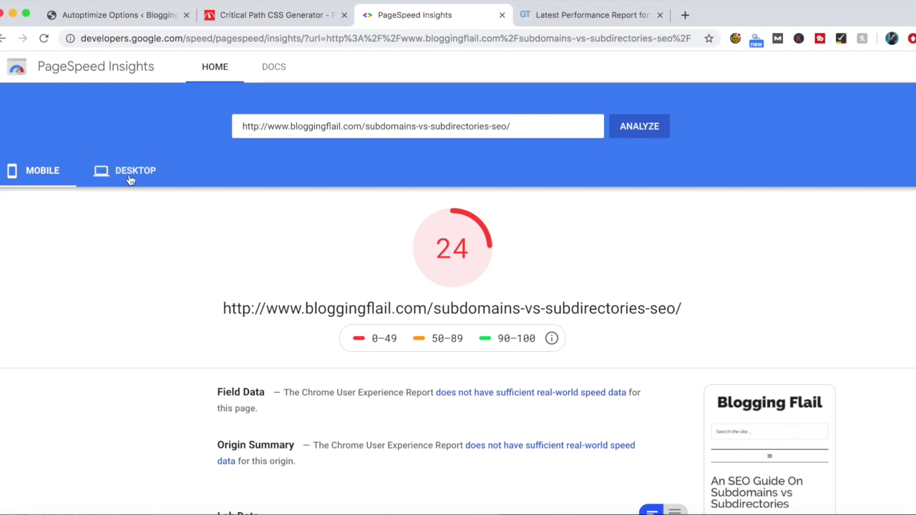
click(31, 172)
click(601, 15)
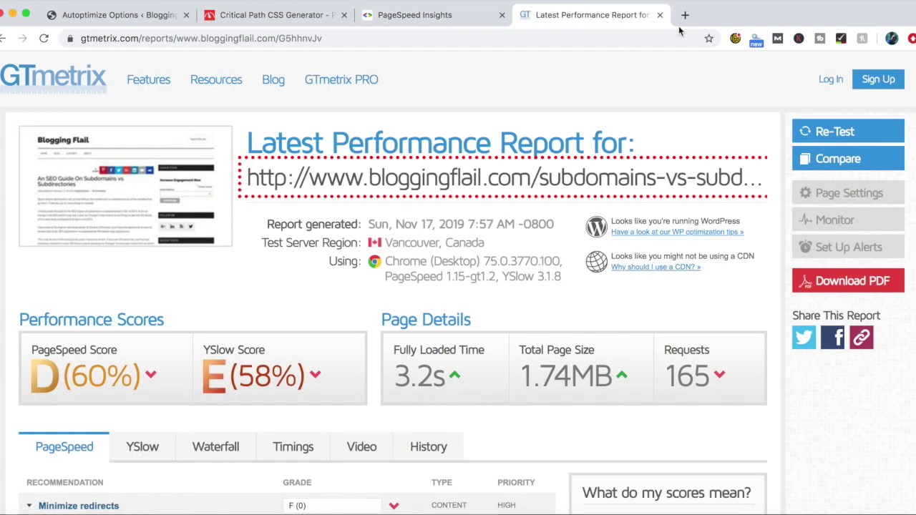
Re-test the post twice in GTmetrix, reaching PageSpeed 69%, YSlow 65% and 111 requests
click(846, 131)
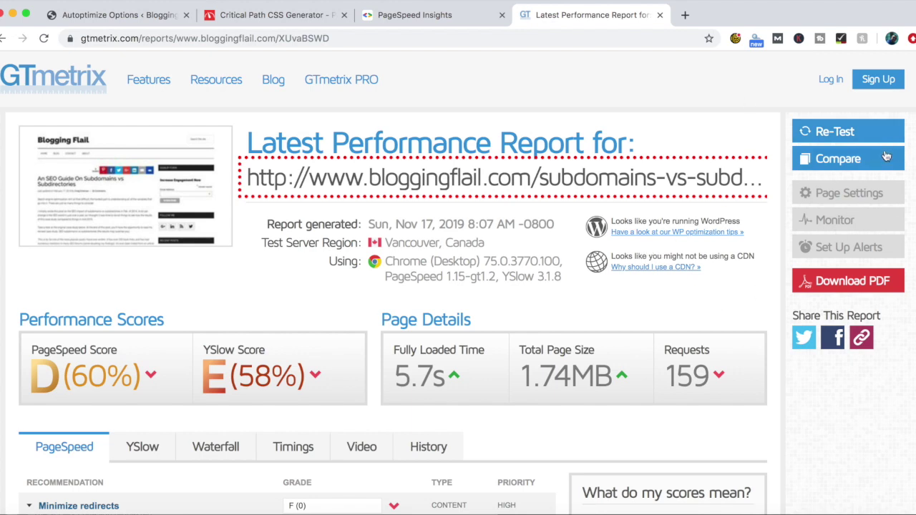
click(849, 132)
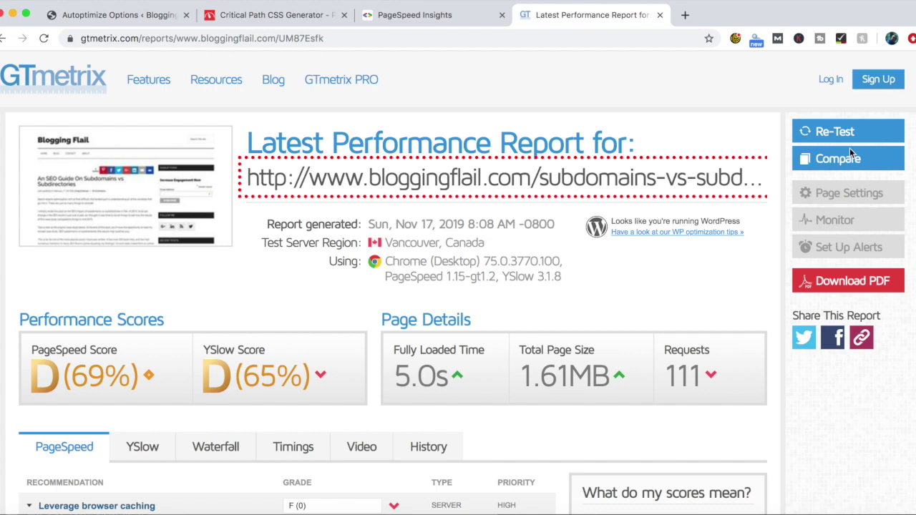
Check Autoptimize's CSS Options, then view PageSpeed's mobile opportunities: render-blocking 0.8 s, unused CSS 0.39 s
click(118, 14)
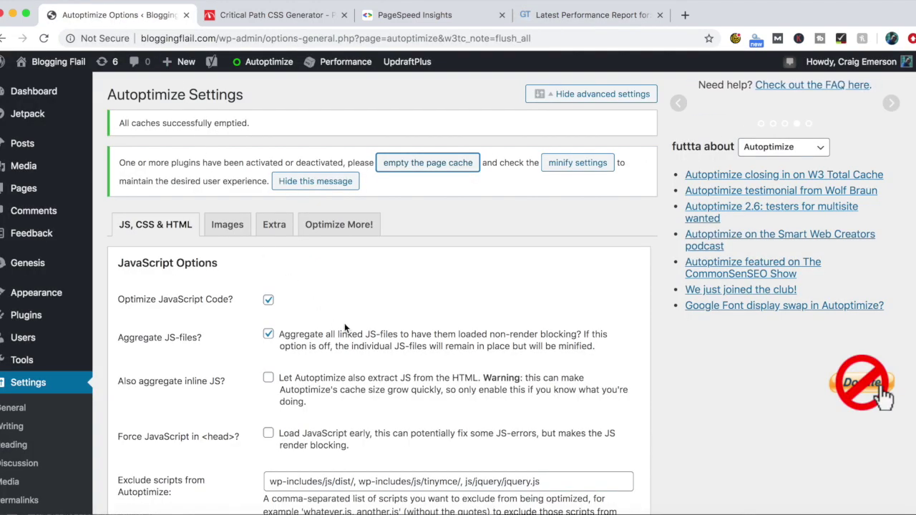
scroll(369, 307, down, 5)
scroll(385, 341, down, 7)
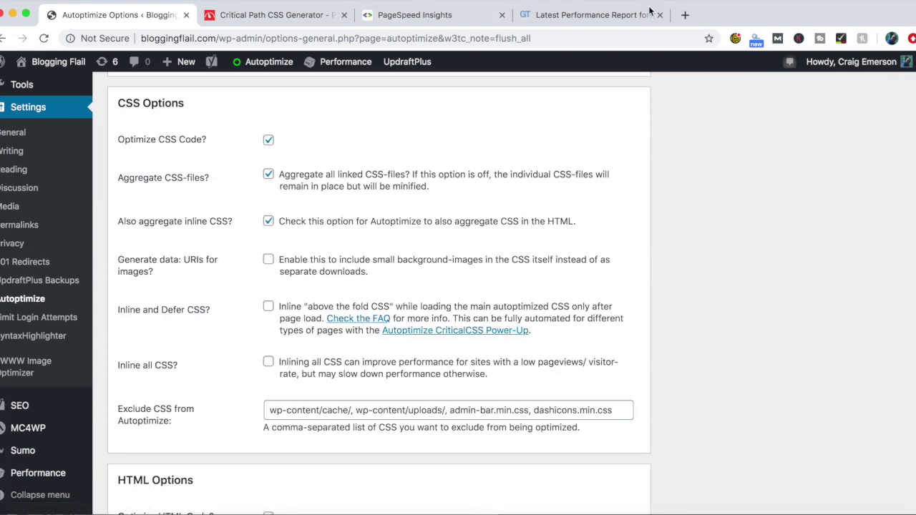
click(491, 13)
scroll(604, 415, down, 5)
scroll(605, 415, down, 3)
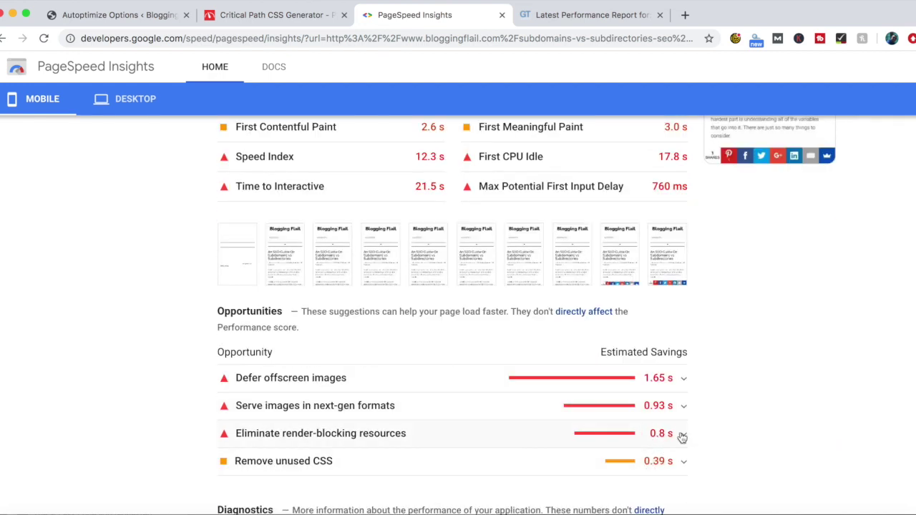
Expand the render-blocking resources list to see the blocking CSS and JS files, then return to Autoptimize
click(684, 435)
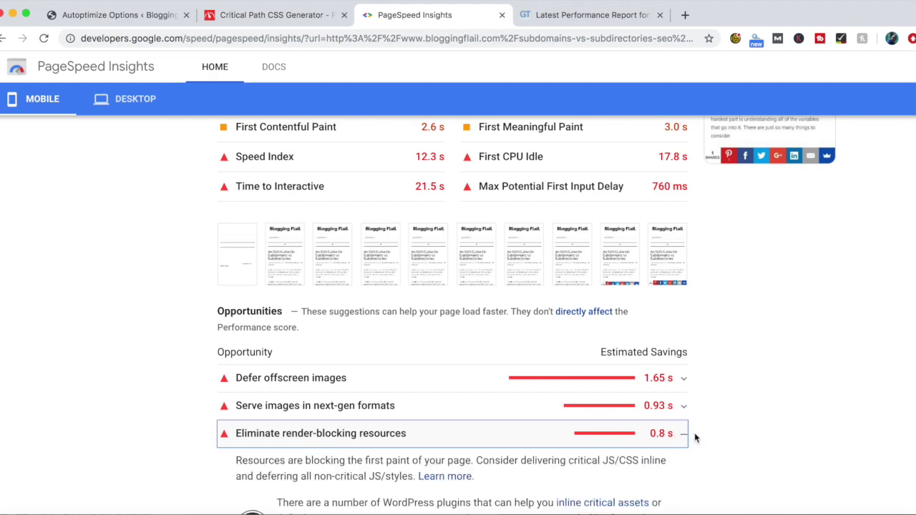
scroll(815, 413, down, 5)
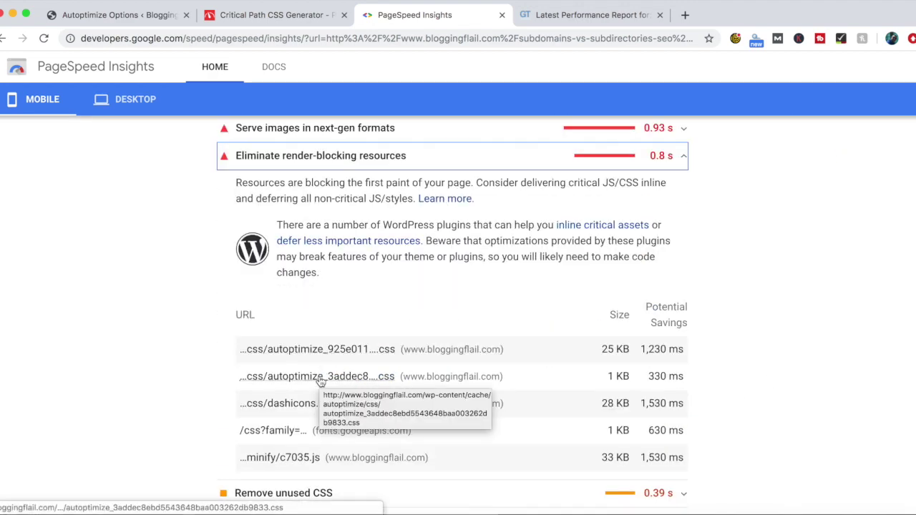
scroll(823, 432, down, 1)
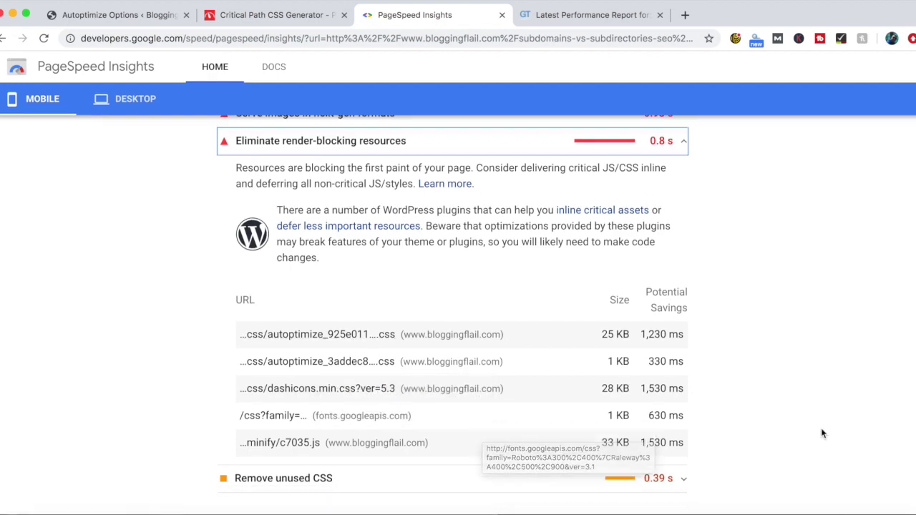
scroll(811, 433, up, 1)
scroll(812, 432, up, 1)
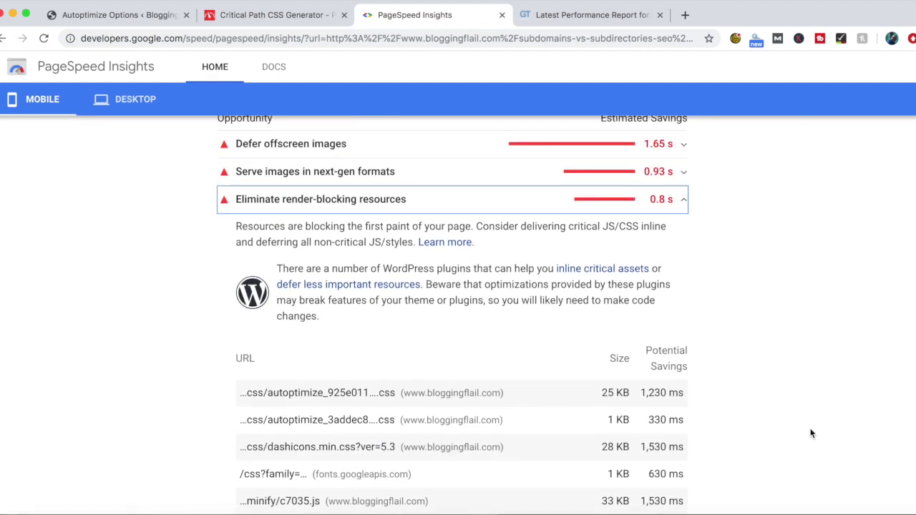
key(super+1)
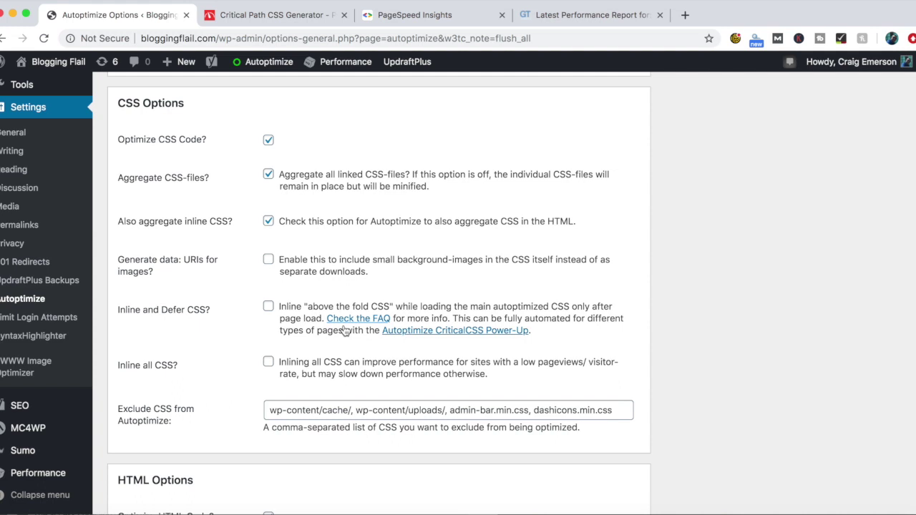
Enable Autoptimize's 'Inline and Defer CSS' option, then bring up Sitelocity's Critical Path CSS Generator
click(269, 308)
scroll(525, 379, down, 1)
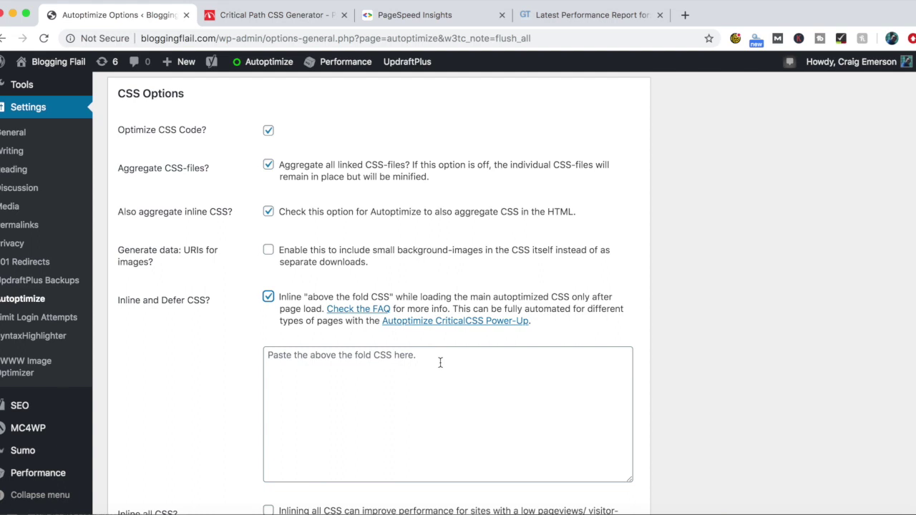
click(262, 19)
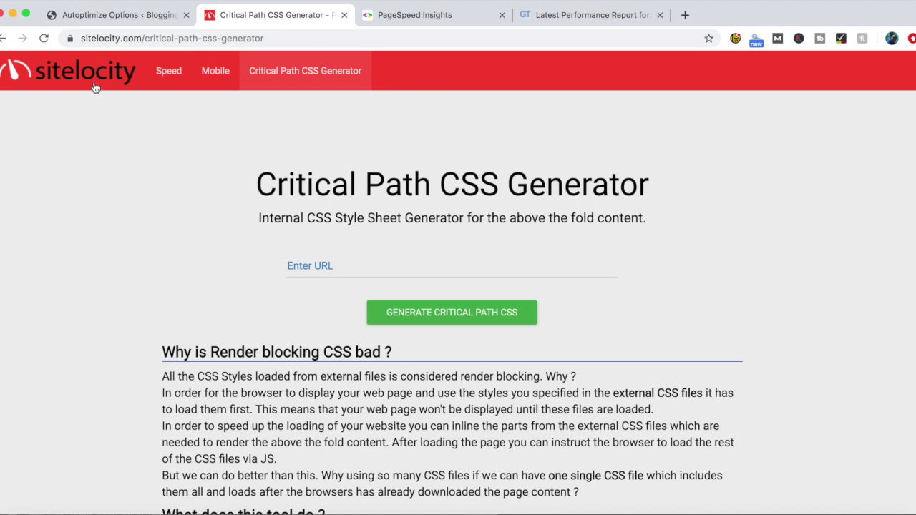
Generate critical path CSS for the subdomains-vs-subdirectories-seo post URL
click(348, 262)
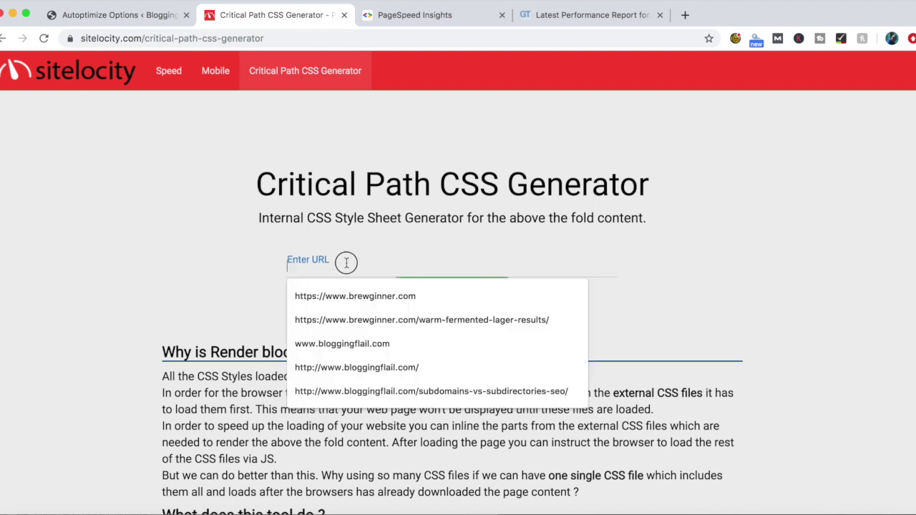
key(Up)
key(Return)
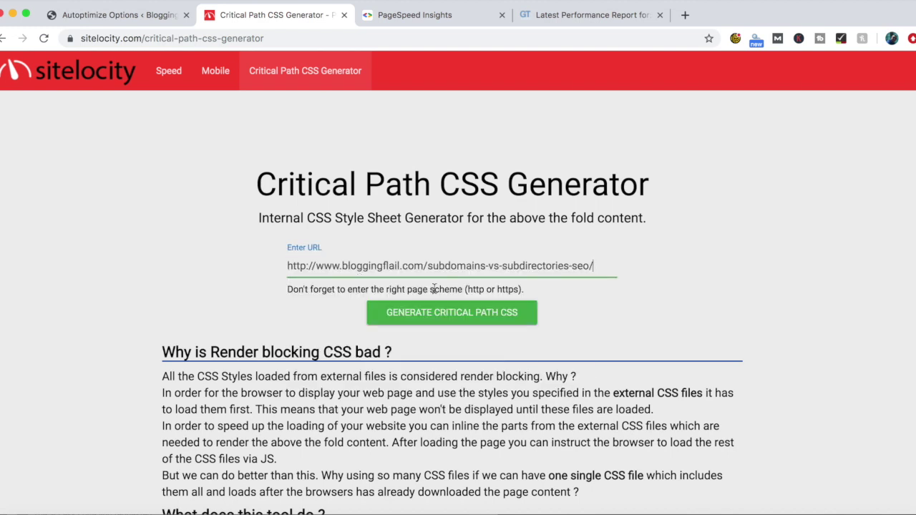
click(432, 313)
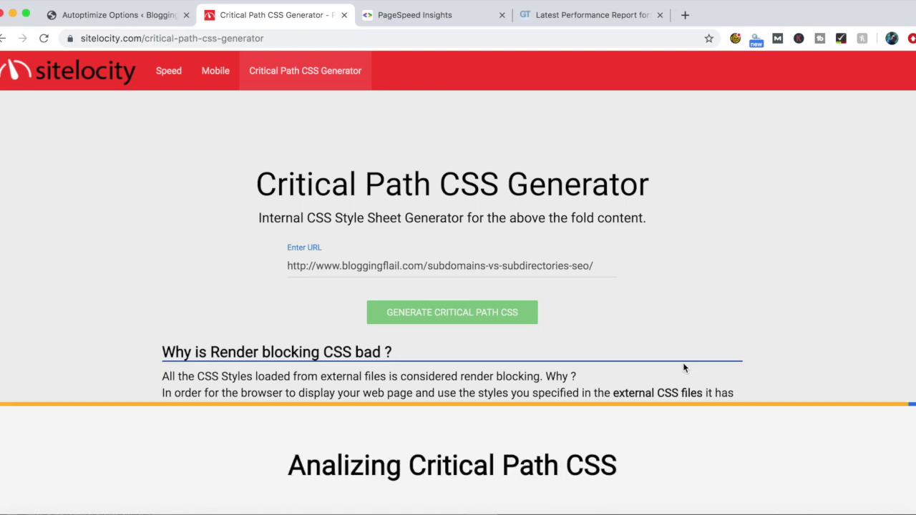
Select all of the generated critical CSS for copying
scroll(812, 398, down, 4)
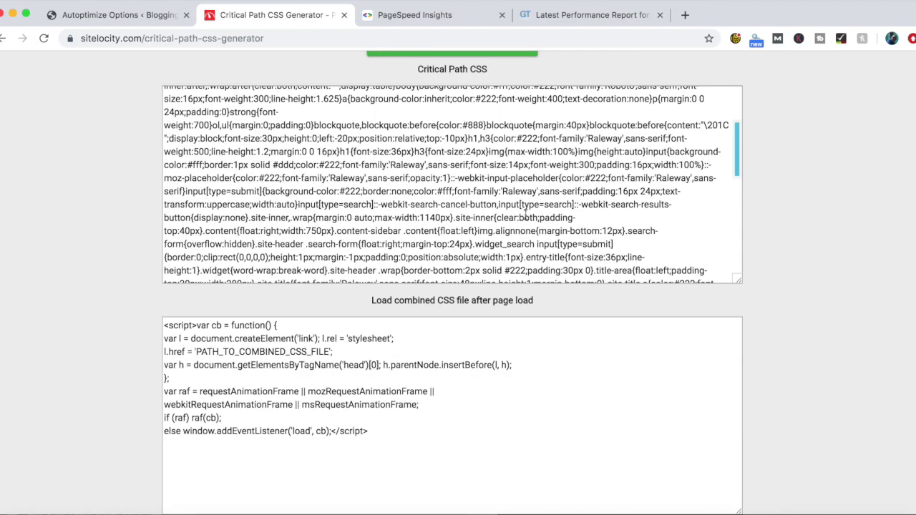
scroll(525, 214, up, 5)
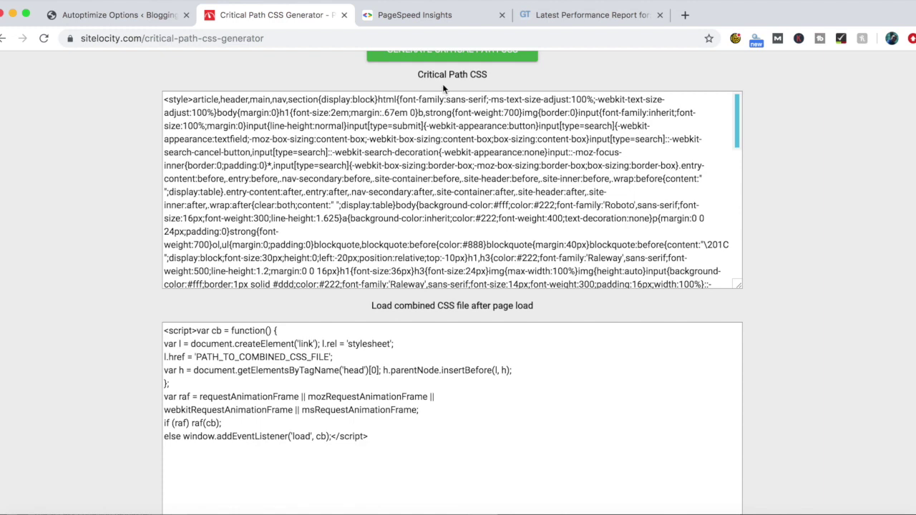
click(394, 152)
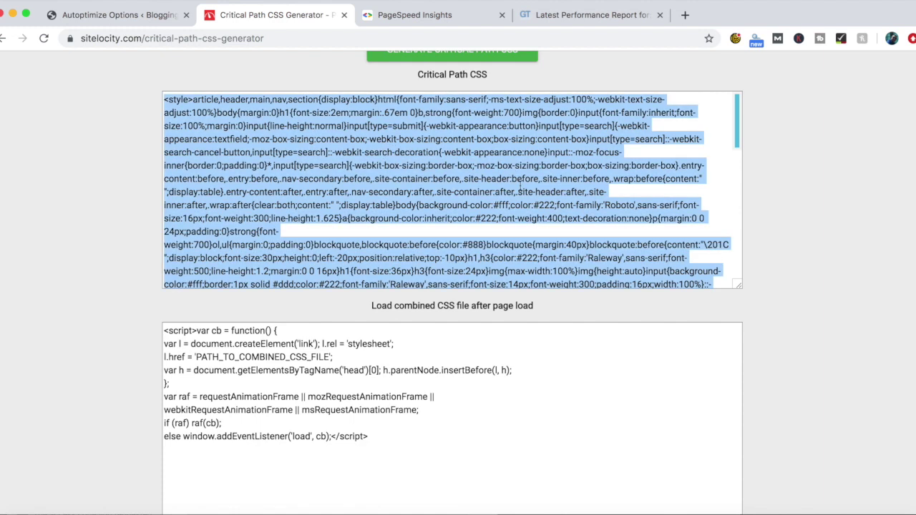
Paste the generated critical CSS into Autoptimize's above-the-fold CSS box
click(118, 14)
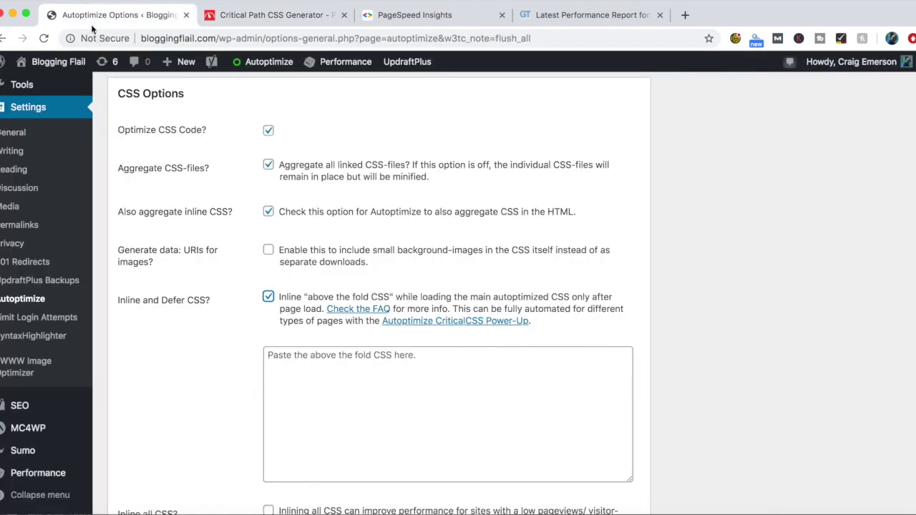
click(298, 368)
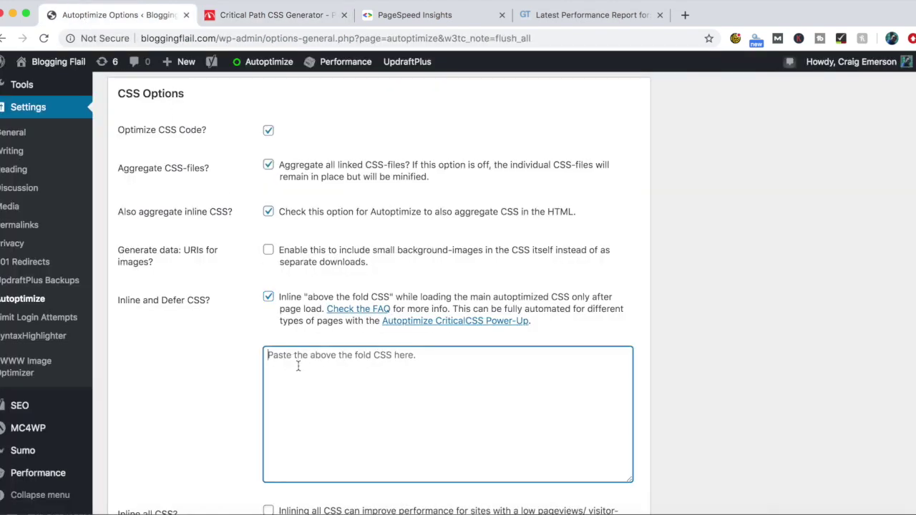
key(super+v)
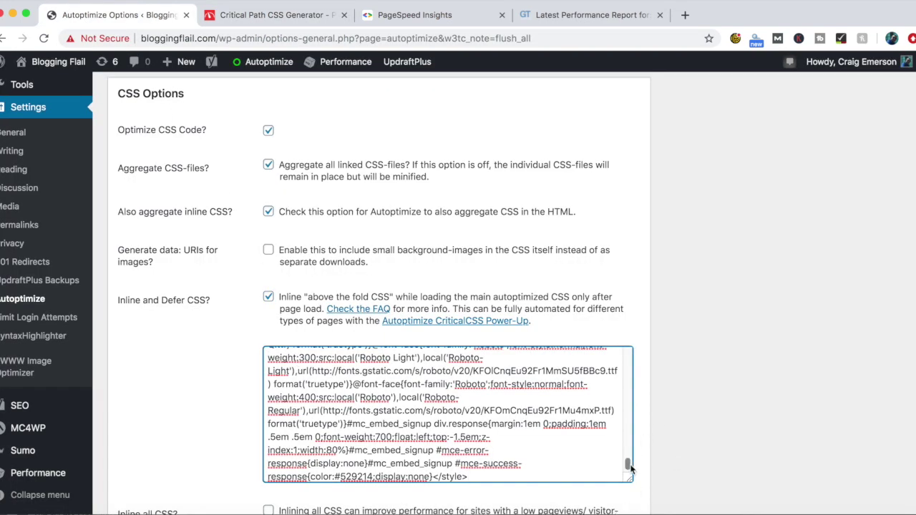
Save the settings, emptying both the Autoptimize cache and the page cache
drag(630, 468, 626, 446)
scroll(608, 352, down, 10)
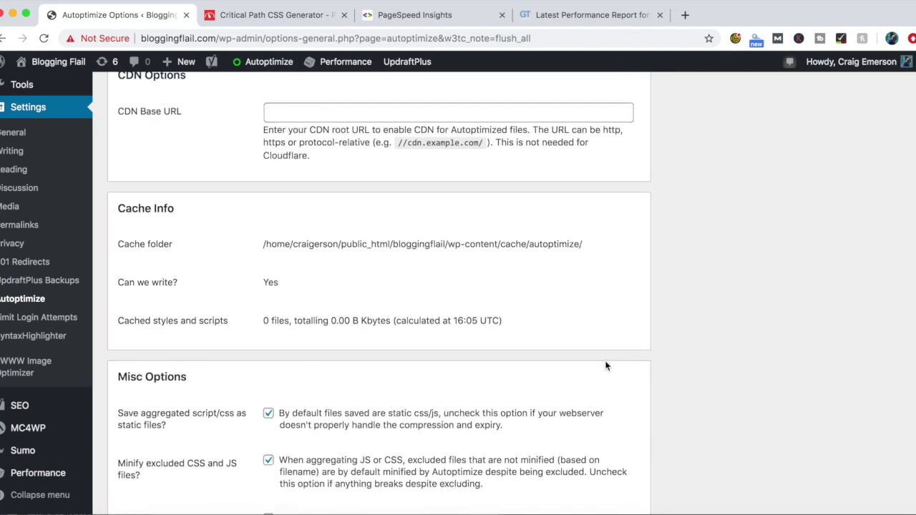
scroll(606, 366, down, 3)
click(262, 449)
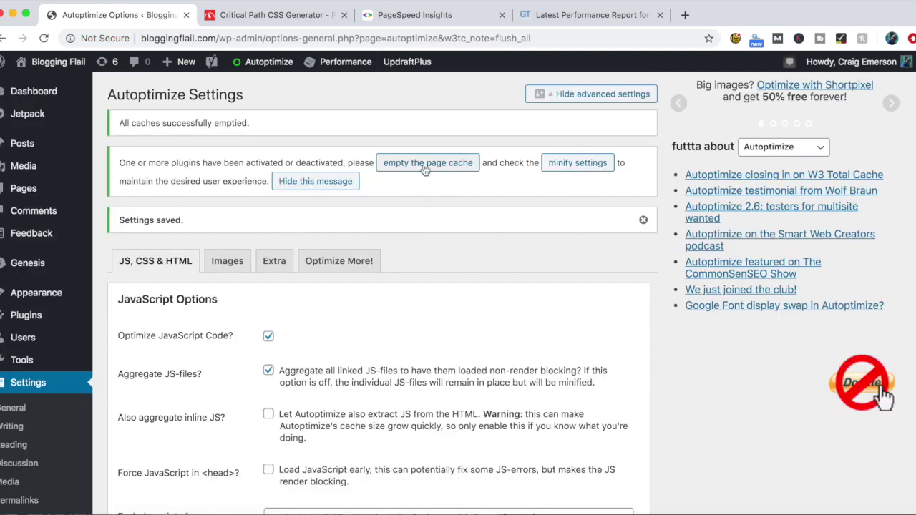
click(424, 165)
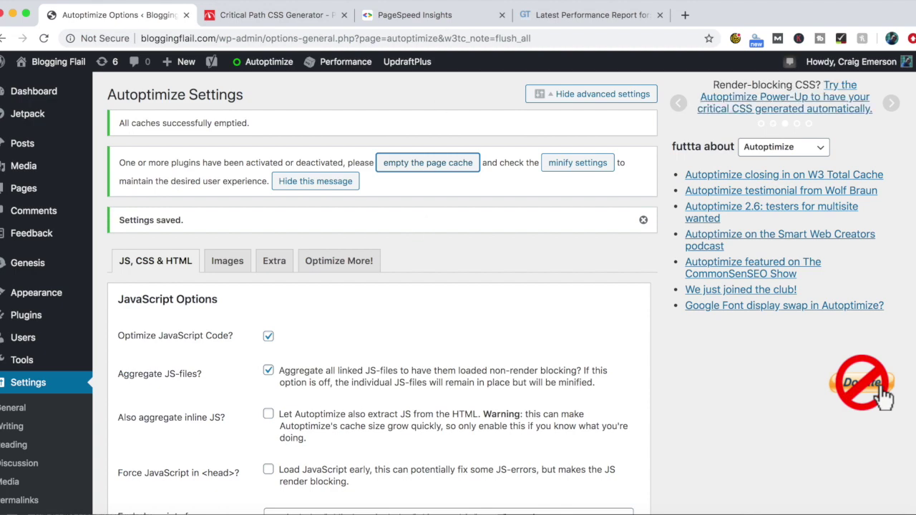
click(418, 15)
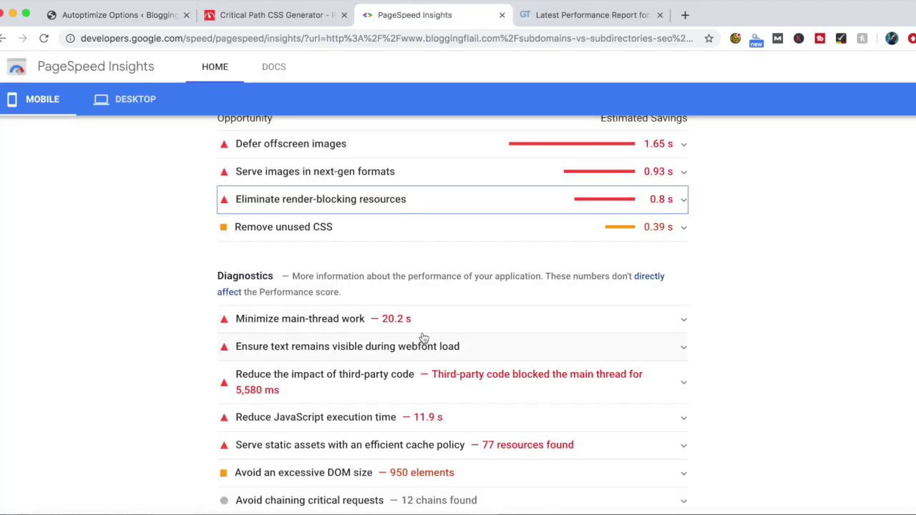
Rerun PageSpeed Insights on the post and compare its desktop and mobile scores
scroll(419, 336, up, 15)
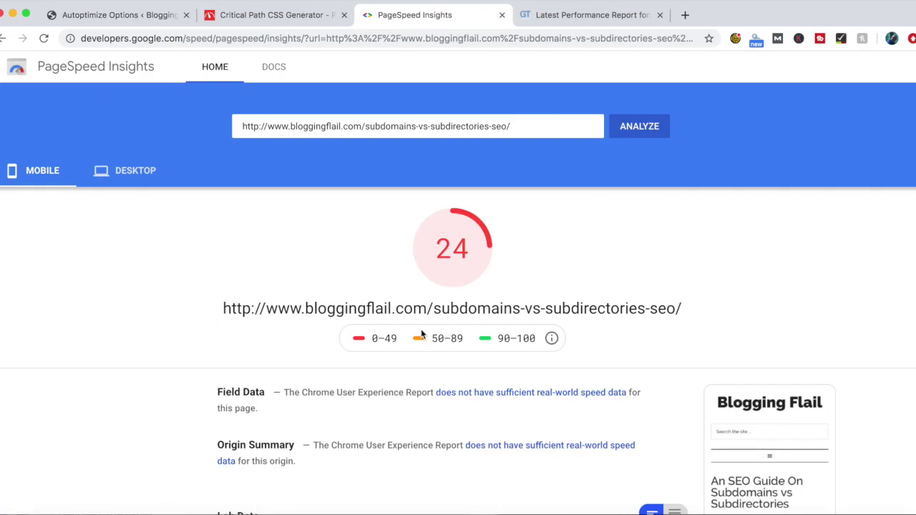
click(123, 173)
click(25, 174)
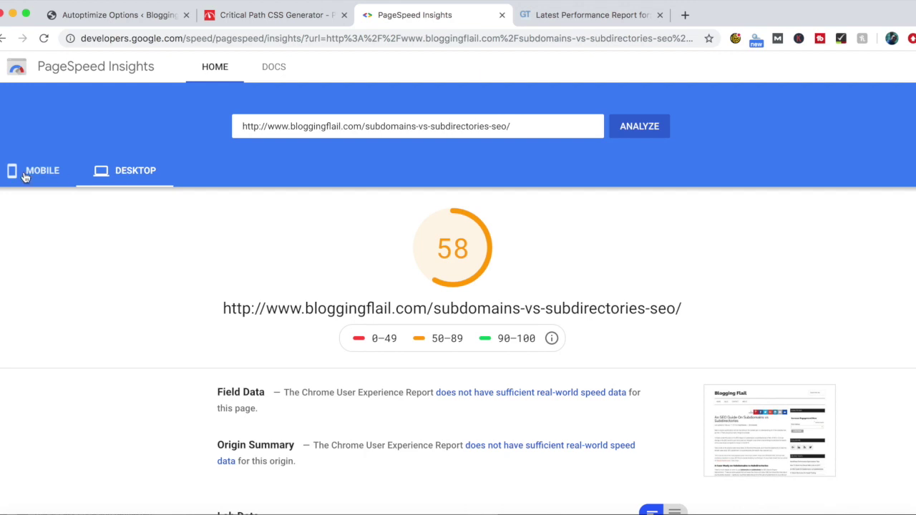
click(662, 127)
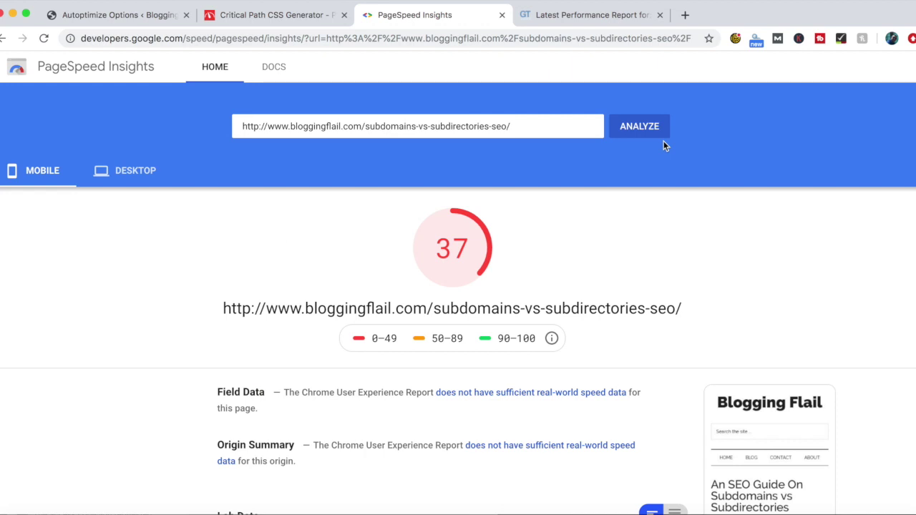
click(118, 176)
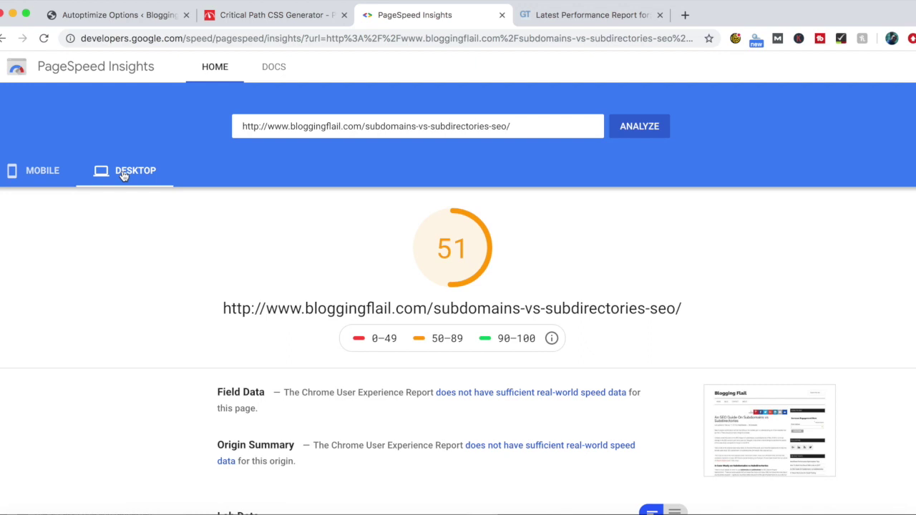
key(super+bracketleft)
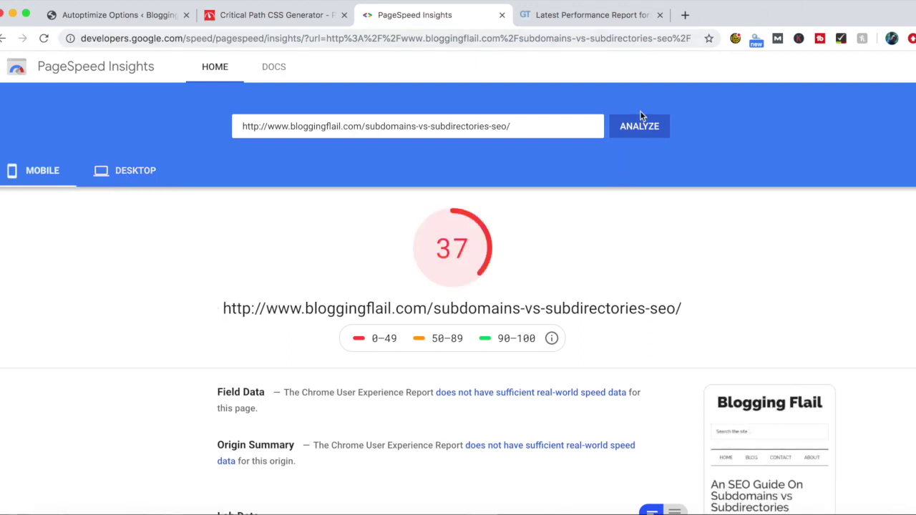
Run the test once more, reaching 47 on mobile and 51 on desktop
click(637, 131)
click(124, 172)
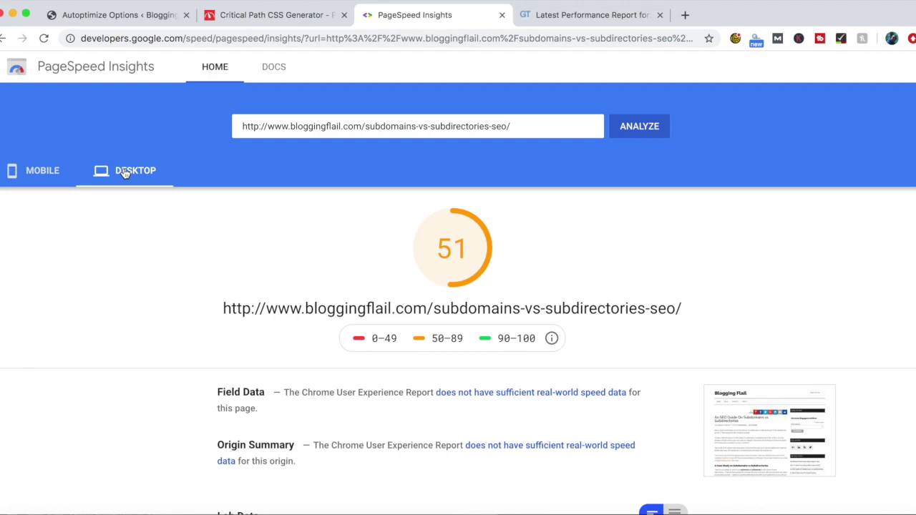
click(41, 175)
scroll(701, 301, down, 3)
scroll(698, 301, down, 4)
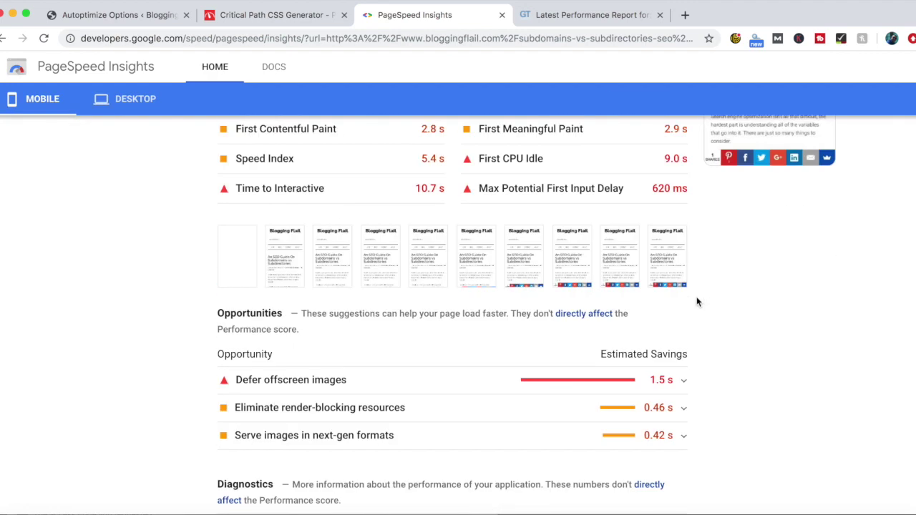
Expand 'Eliminate render-blocking resources' to find the single 33 KB minified script still blocking
click(684, 412)
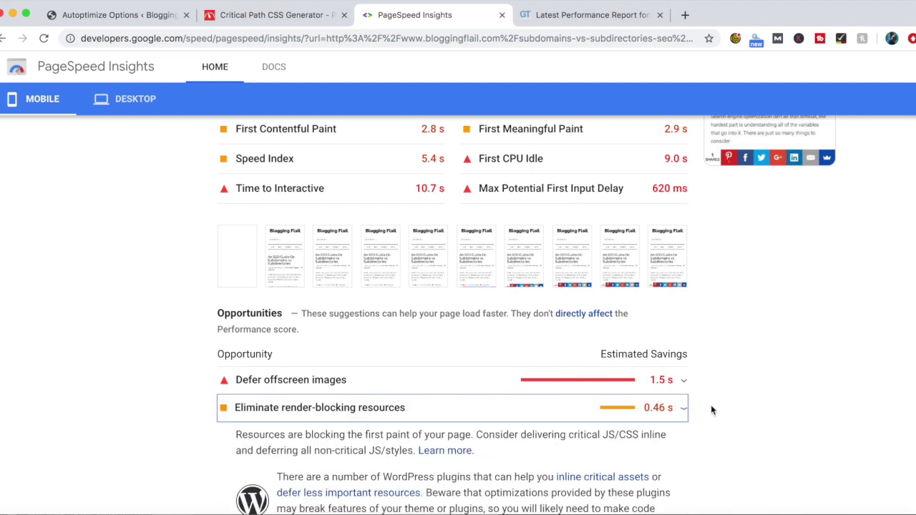
scroll(714, 402, down, 4)
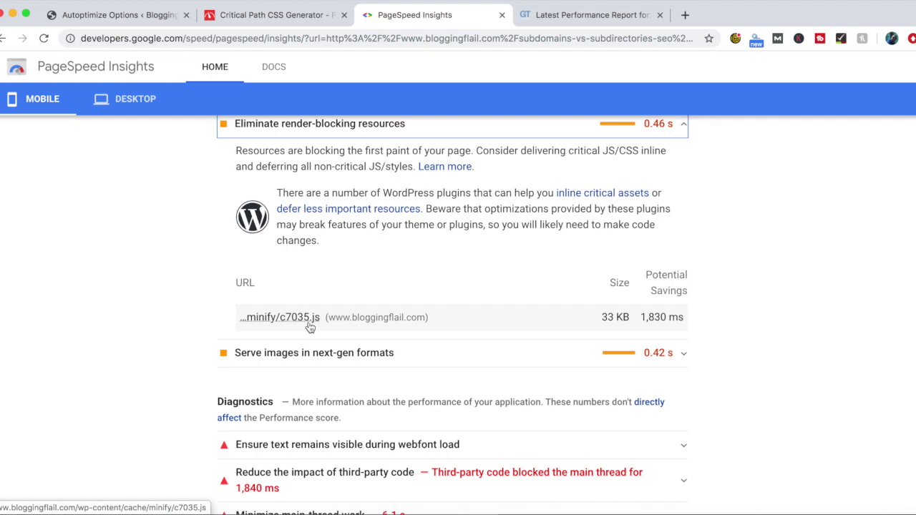
scroll(319, 332, up, 1)
scroll(465, 344, up, 10)
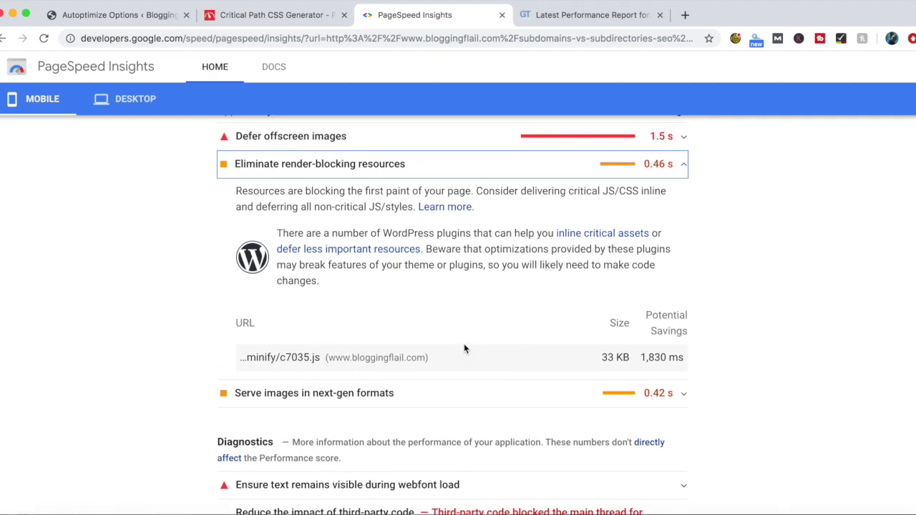
click(585, 18)
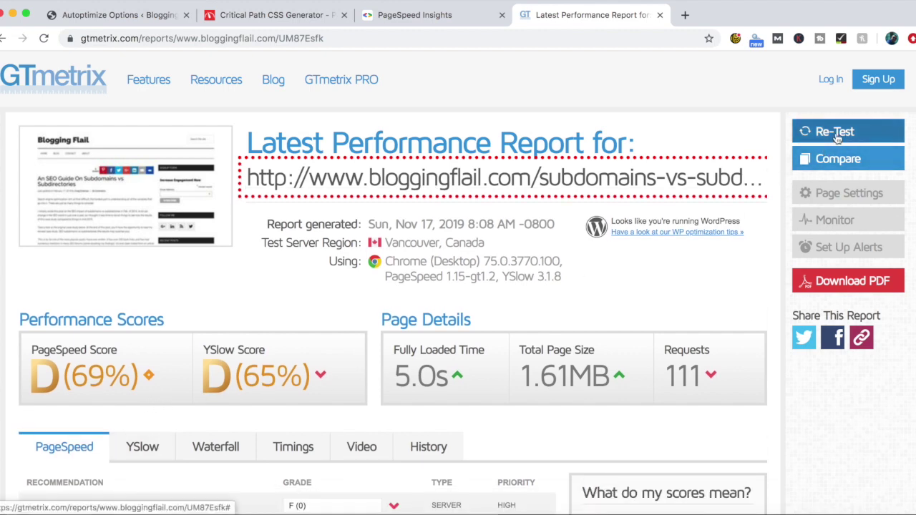
Re-test the post in GTmetrix: PageSpeed 61%, YSlow 57%, 4.6s load, 156 requests
click(836, 135)
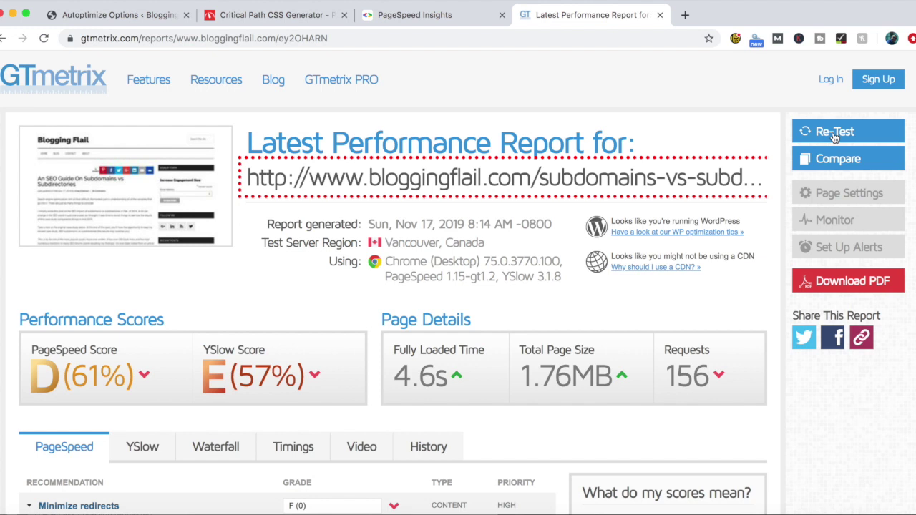
key(super+1)
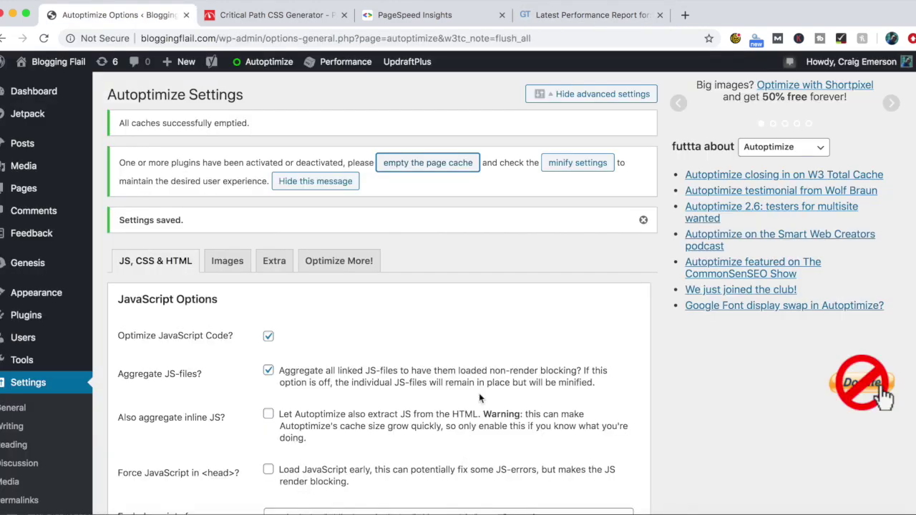
Uncheck Optimize JavaScript Code, Optimize CSS Code and Optimize HTML Code in Autoptimize
scroll(476, 396, down, 1)
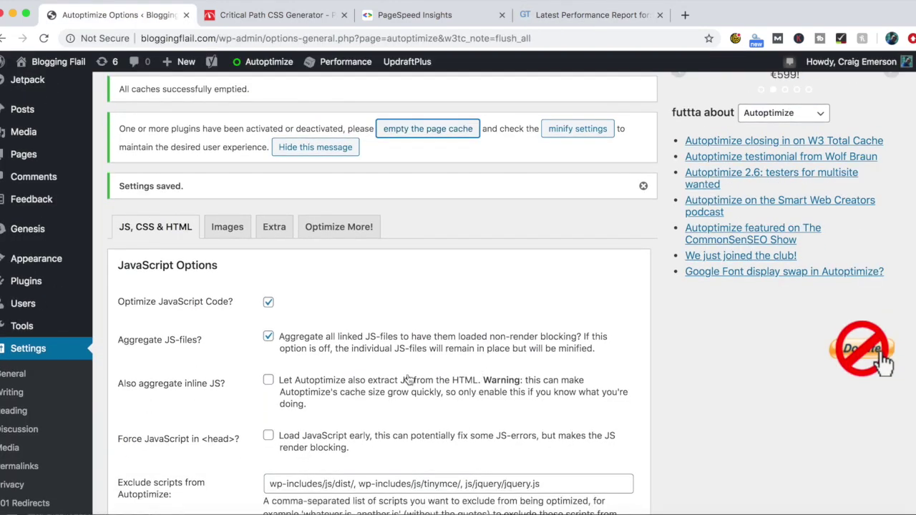
click(268, 302)
scroll(422, 332, down, 5)
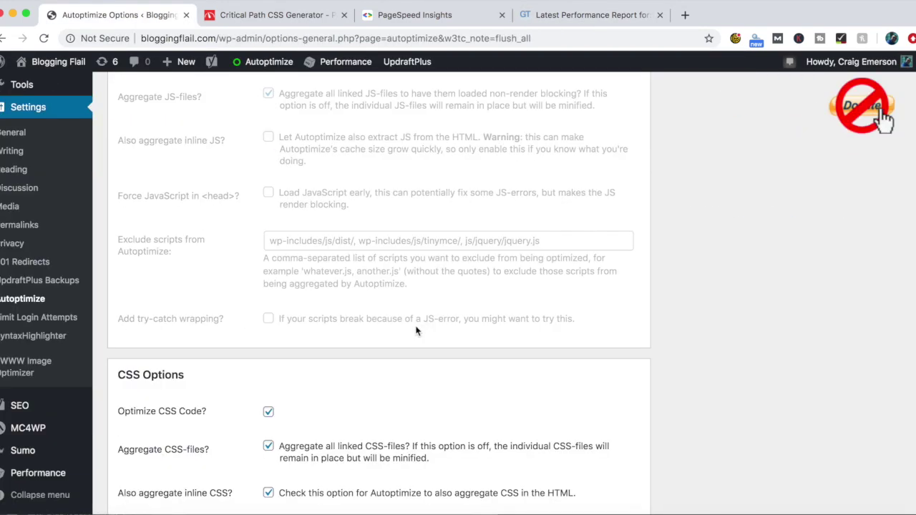
click(269, 412)
scroll(329, 409, down, 9)
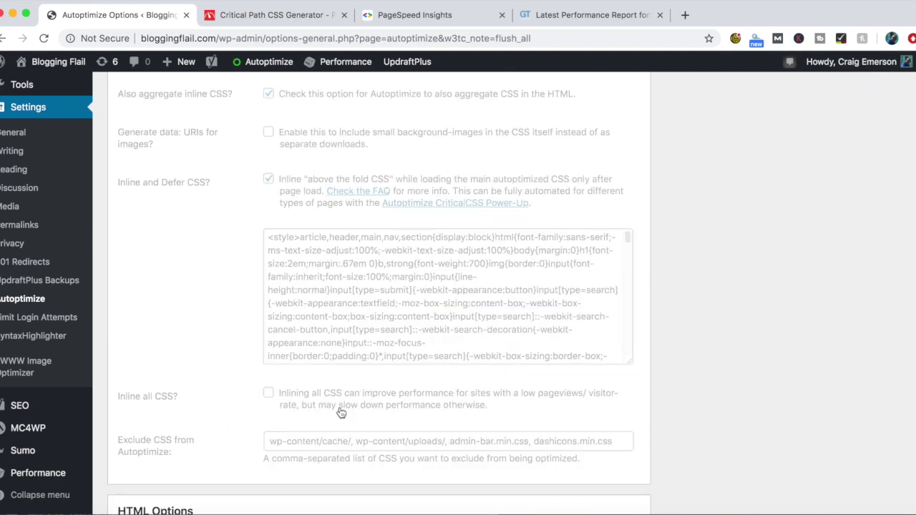
scroll(339, 410, down, 3)
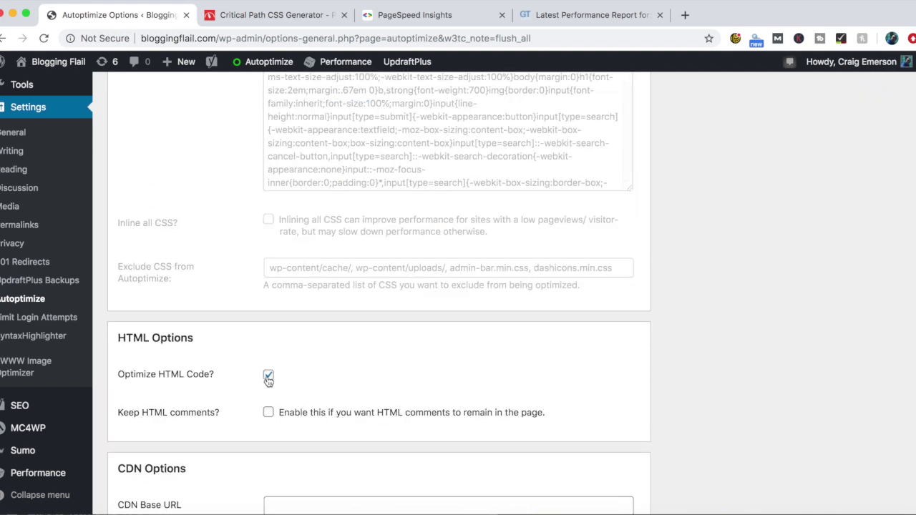
click(268, 374)
Save the Autoptimize changes with the cache emptied
scroll(413, 382, down, 11)
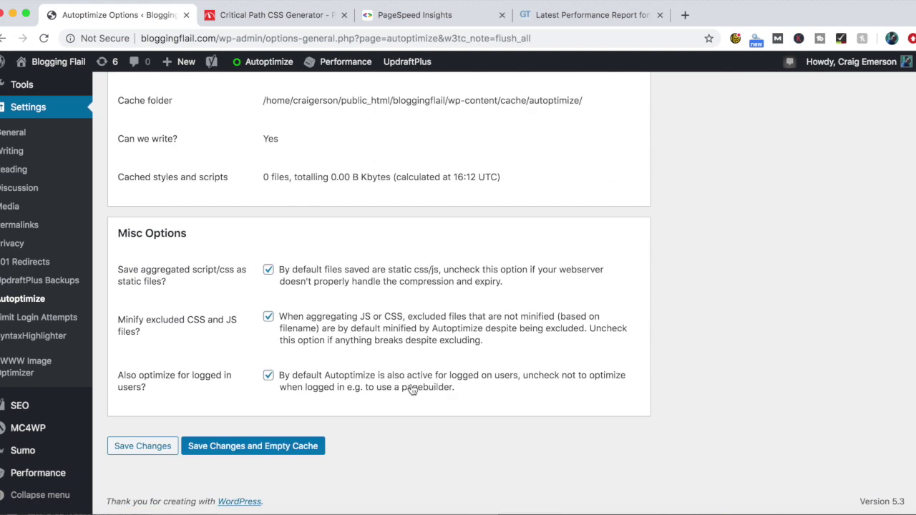
click(267, 448)
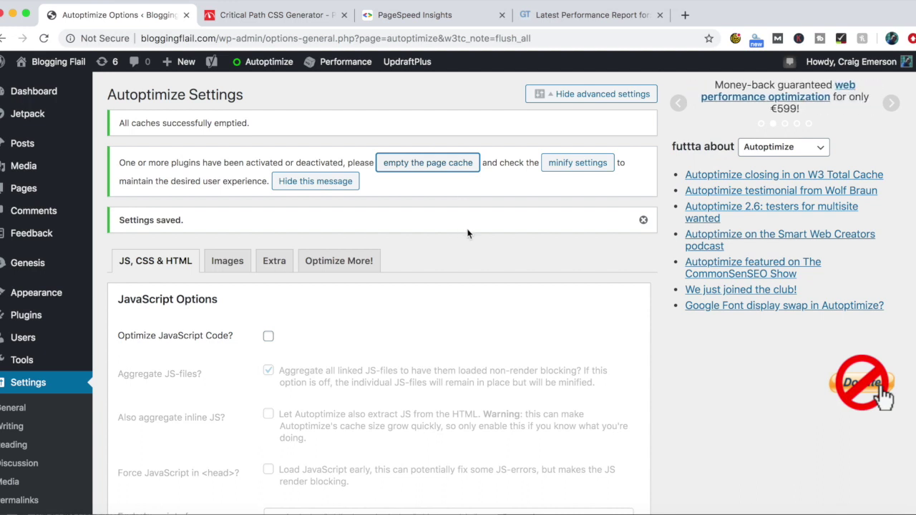
click(415, 14)
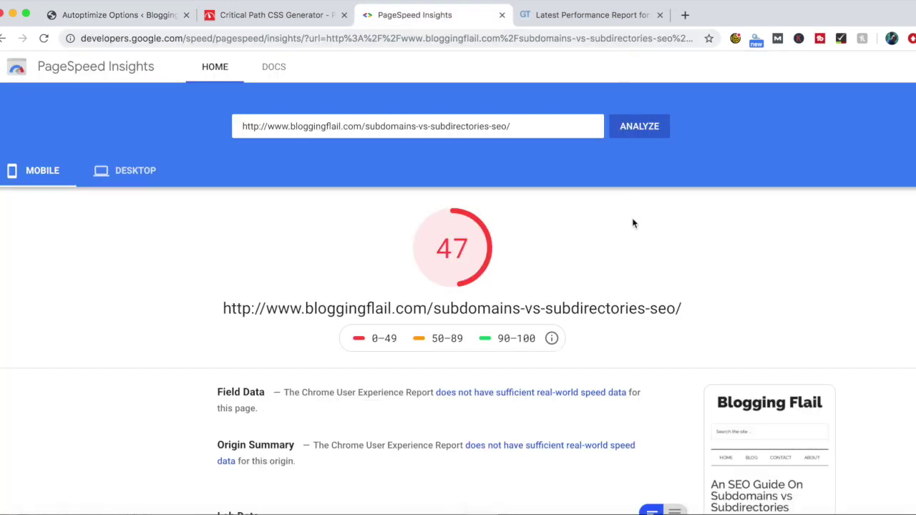
Rerun PageSpeed Insights with optimization off, scoring 93 on desktop and 29 on mobile
click(642, 129)
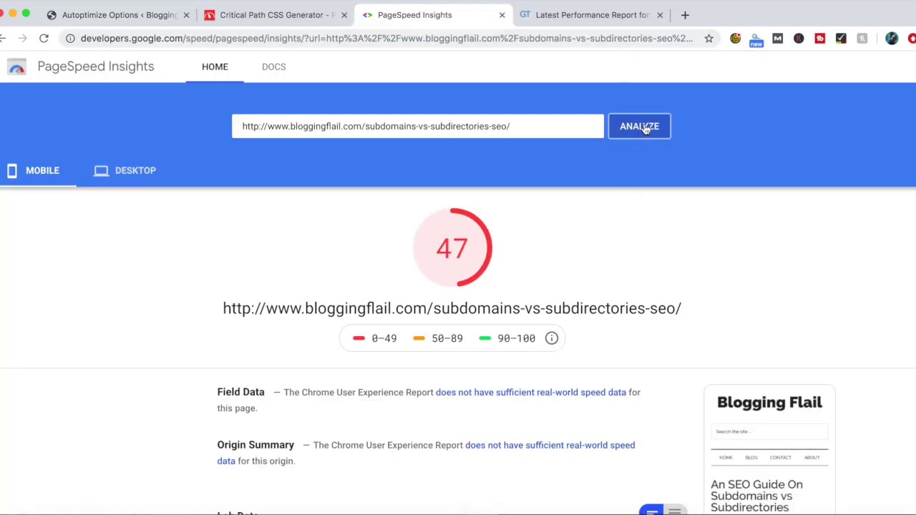
click(144, 170)
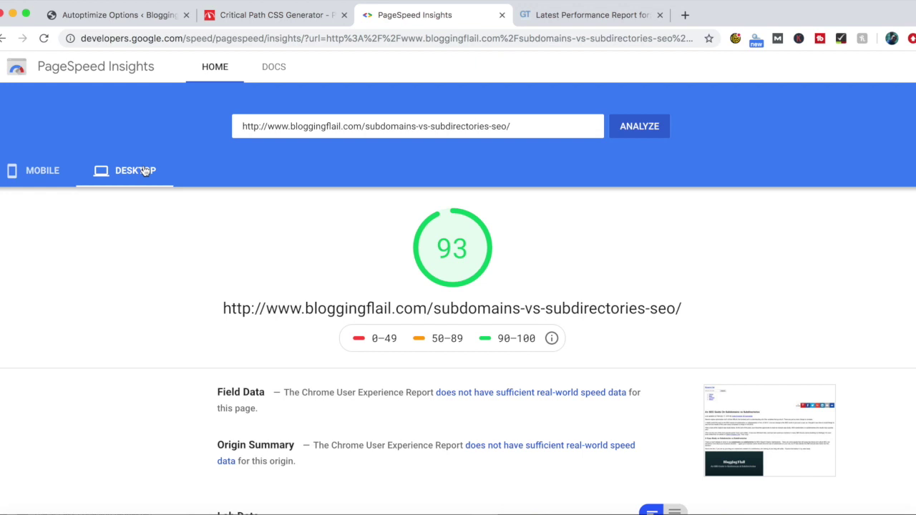
click(40, 176)
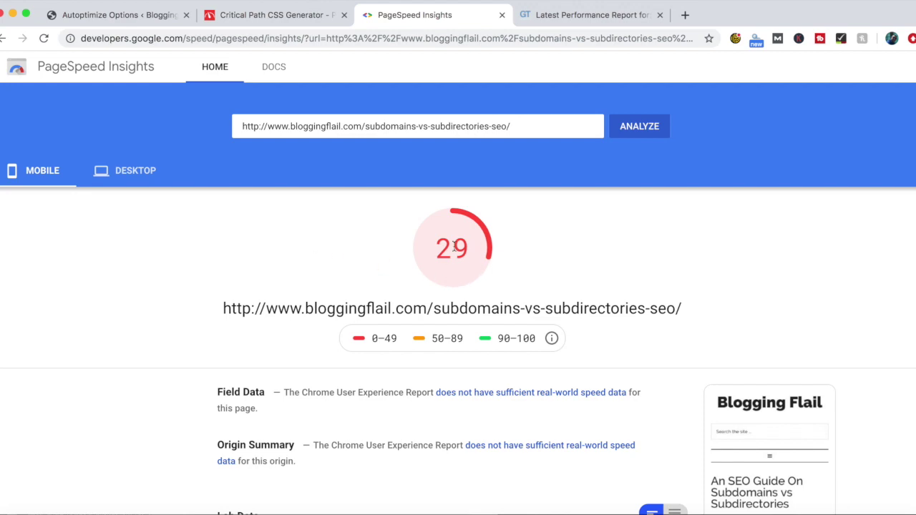
Expand 'Eliminate render-blocking resources' to review the four files now blocking rendering
scroll(465, 264, down, 10)
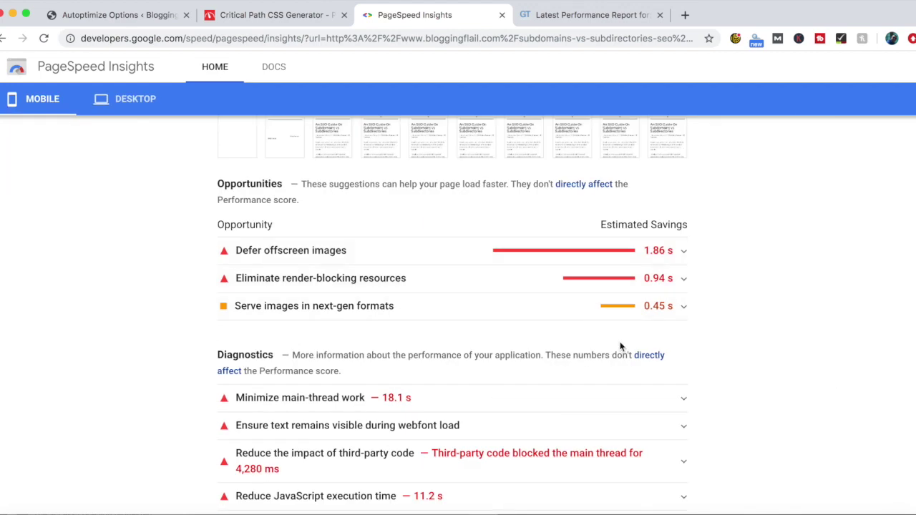
click(684, 281)
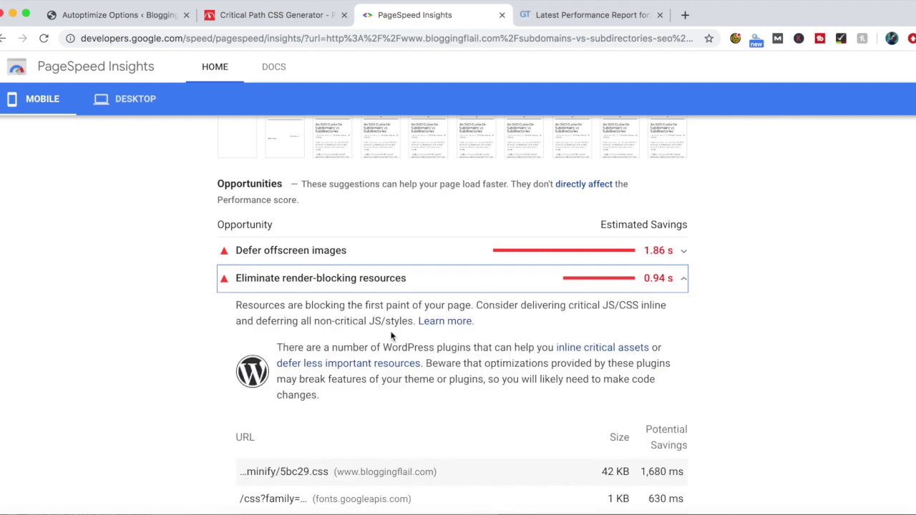
scroll(401, 344, down, 4)
scroll(335, 236, up, 8)
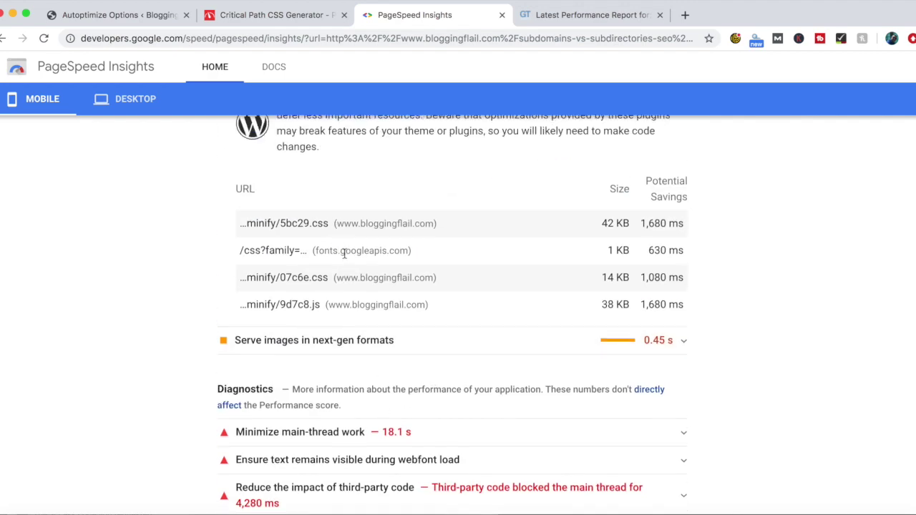
key(ctrl+Tab)
Start a GTmetrix re-test of the unoptimized subdomains-vs-subdirectories-seo post
scroll(288, 230, down, 1)
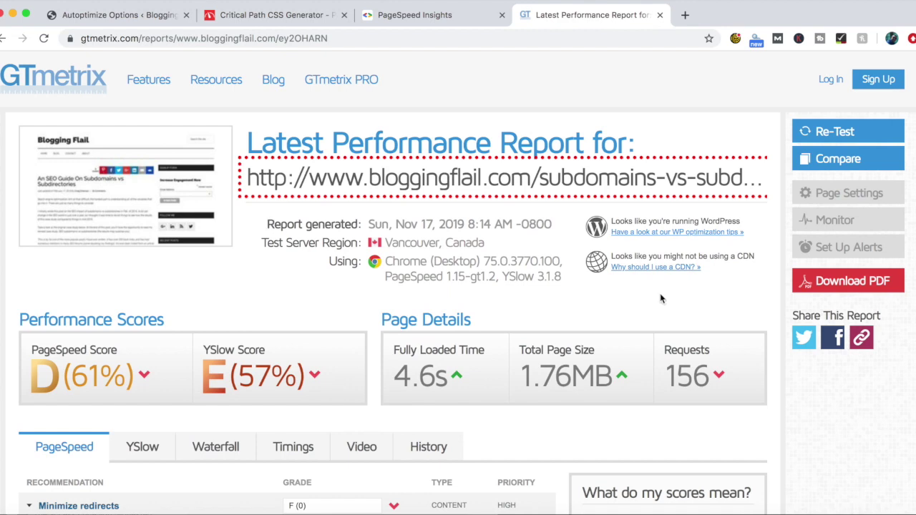
click(858, 131)
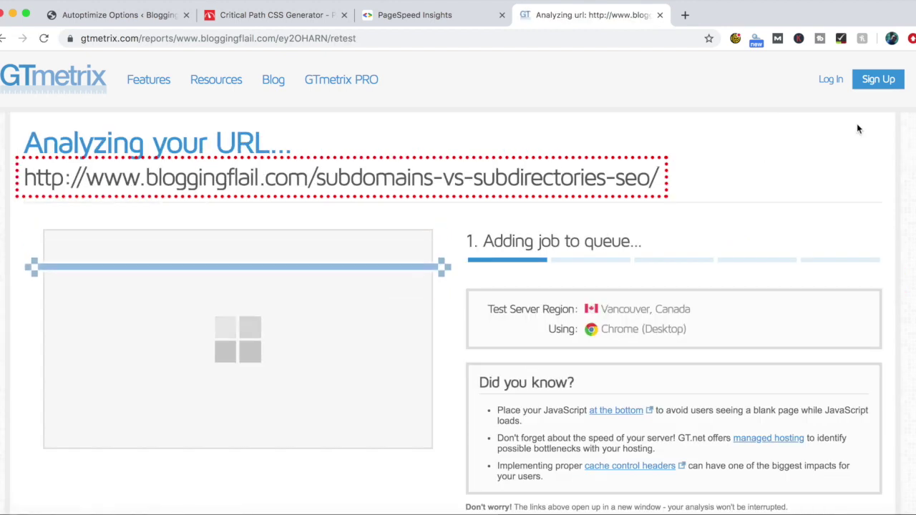